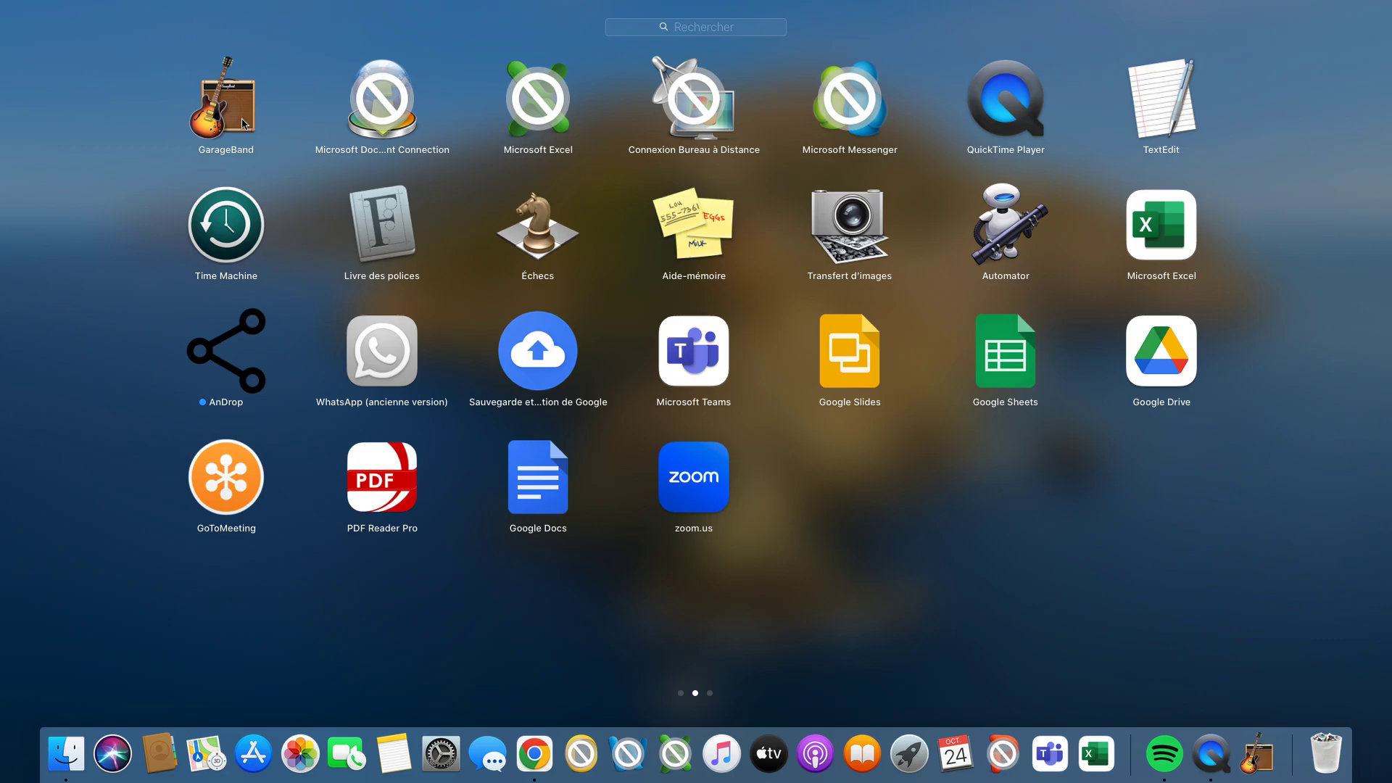
Open GarageBand, dismiss the audio interface alert, and create an empty project with a microphone audio track
click(243, 123)
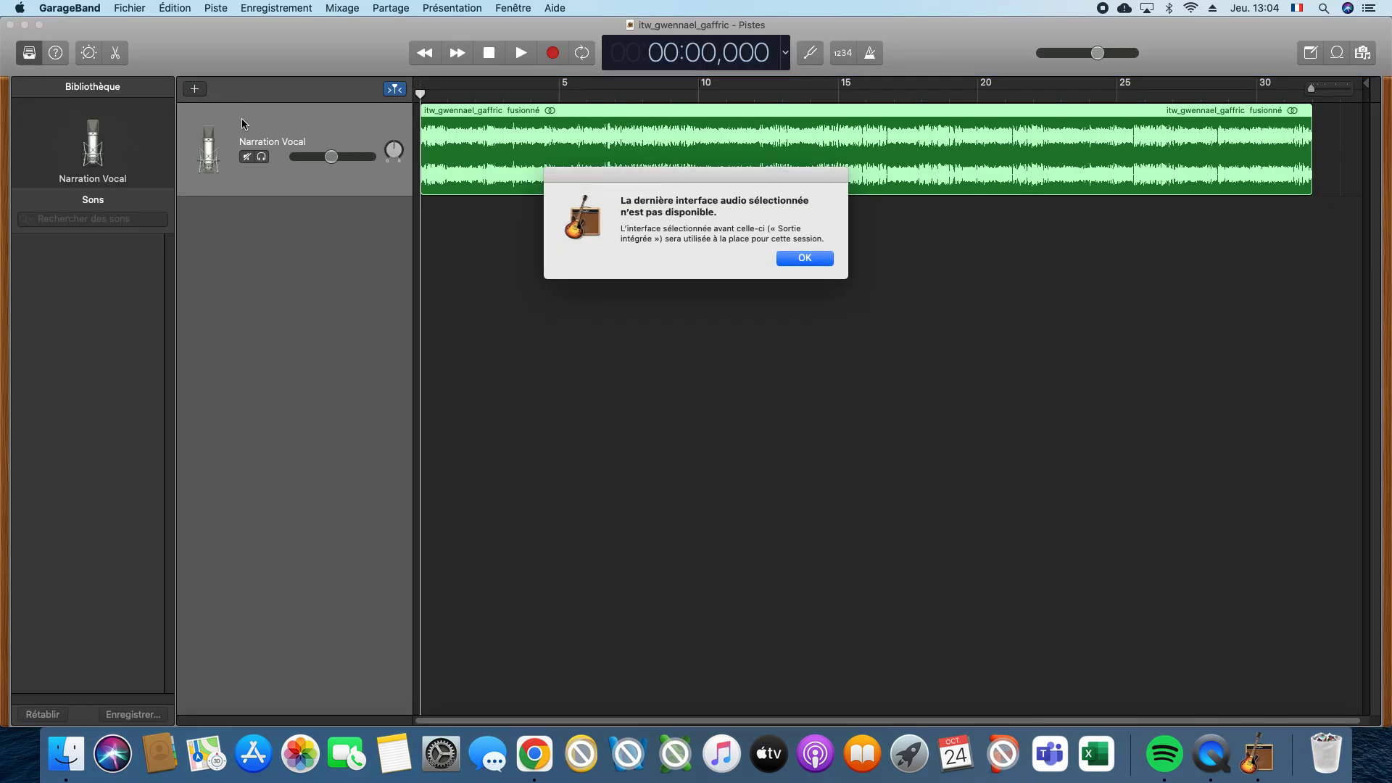
click(783, 258)
click(125, 8)
click(145, 87)
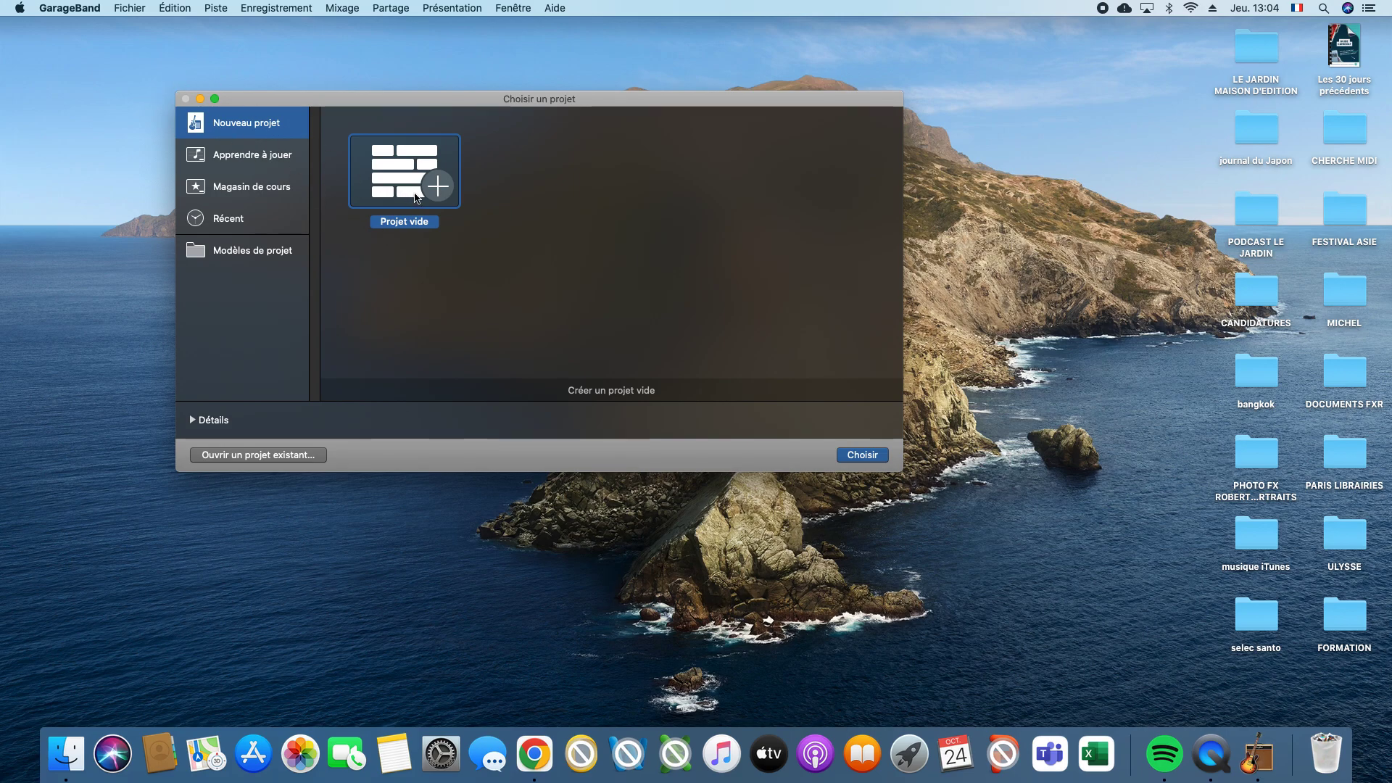
double_click(437, 191)
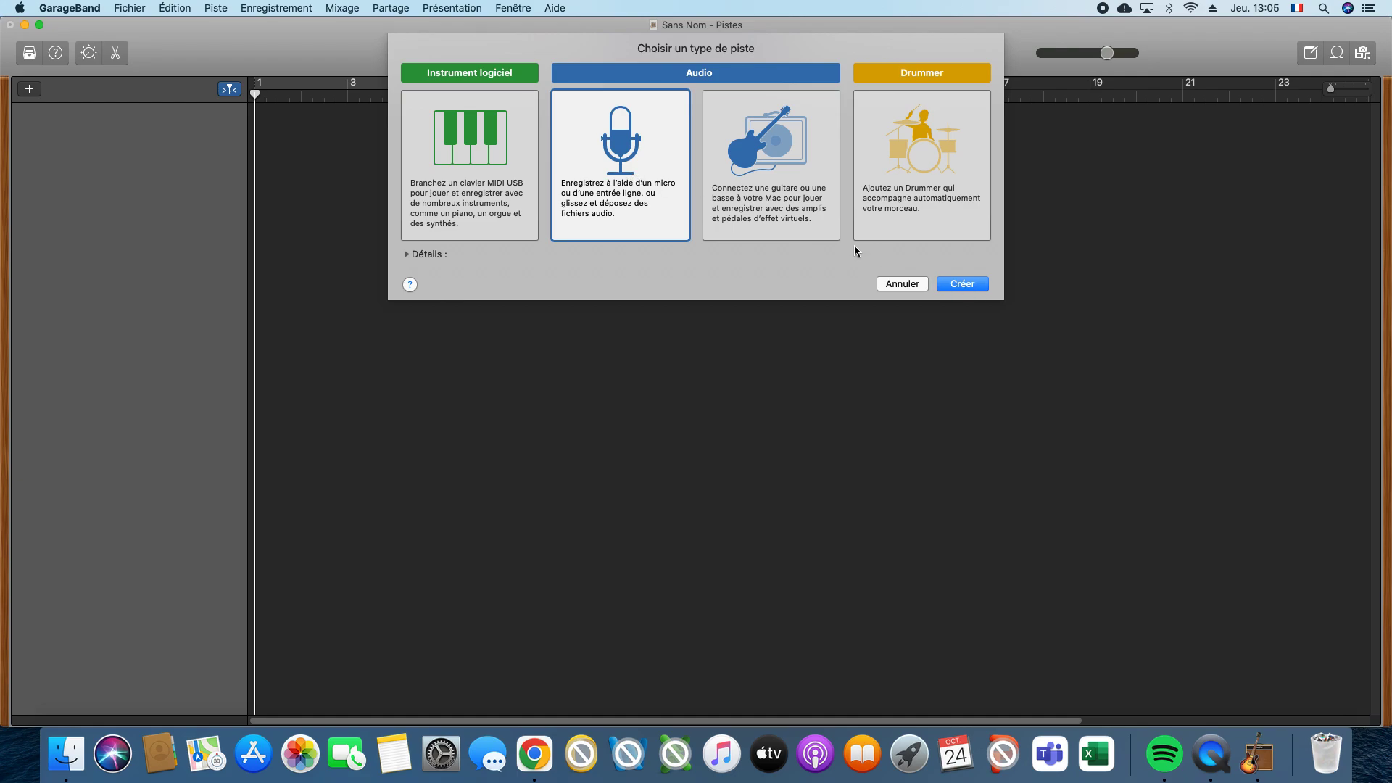
click(650, 169)
double_click(620, 174)
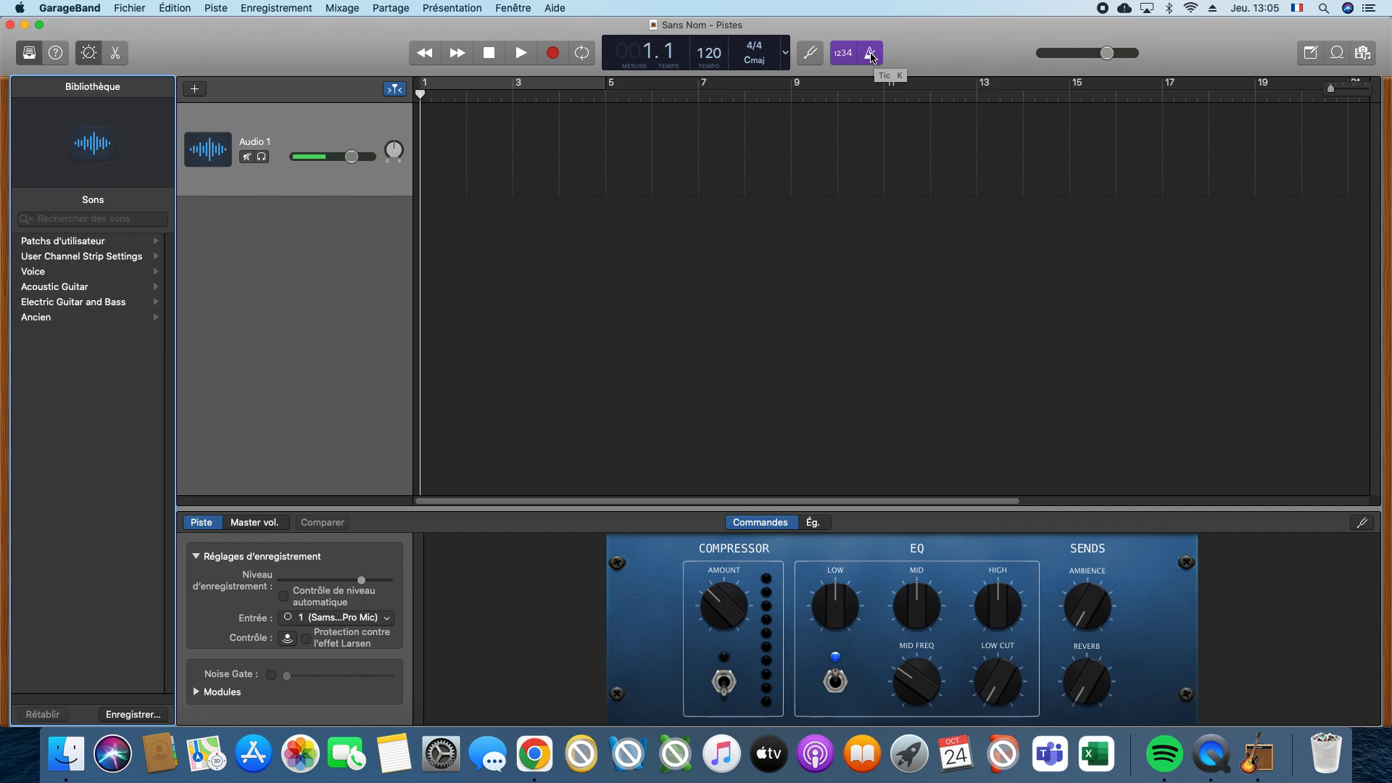
Turn off the metronome click and count-in, and switch the time display to Durée
click(871, 57)
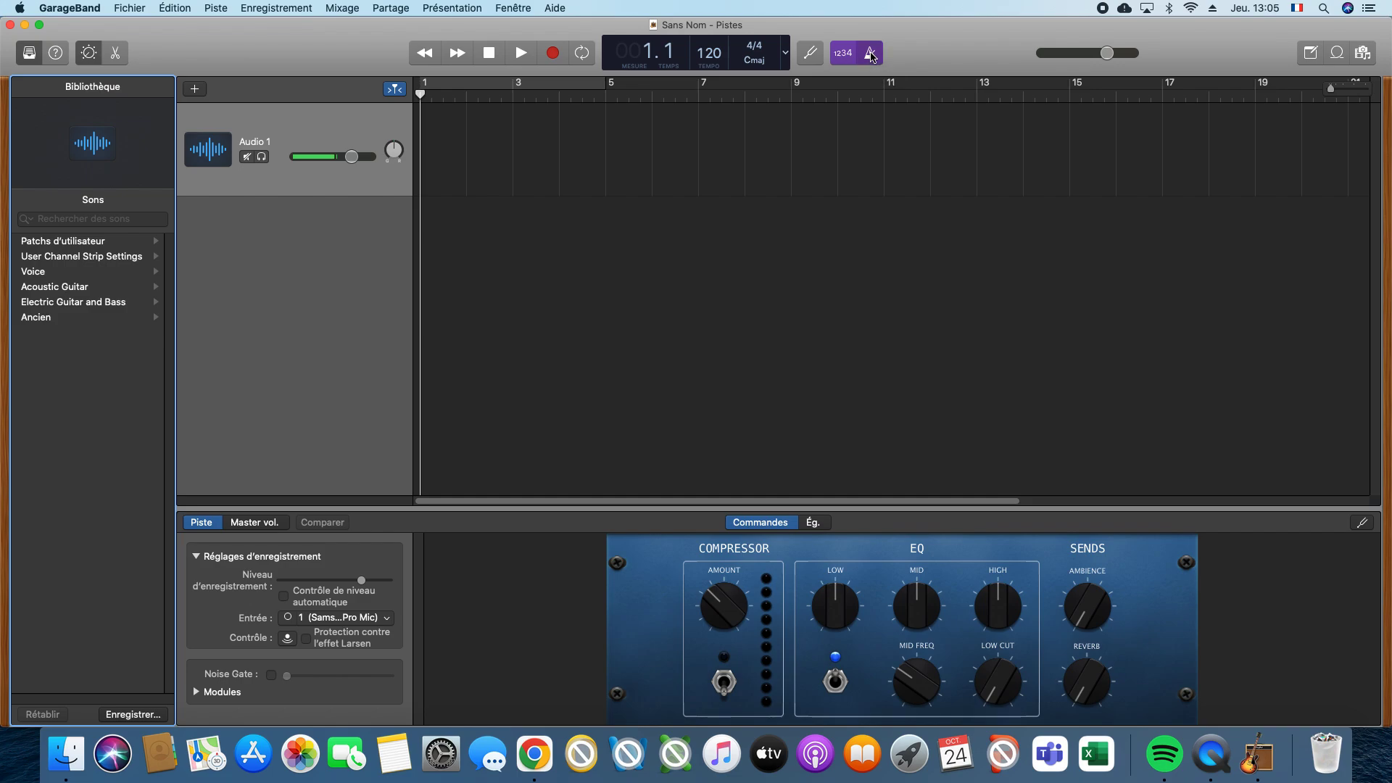
click(845, 56)
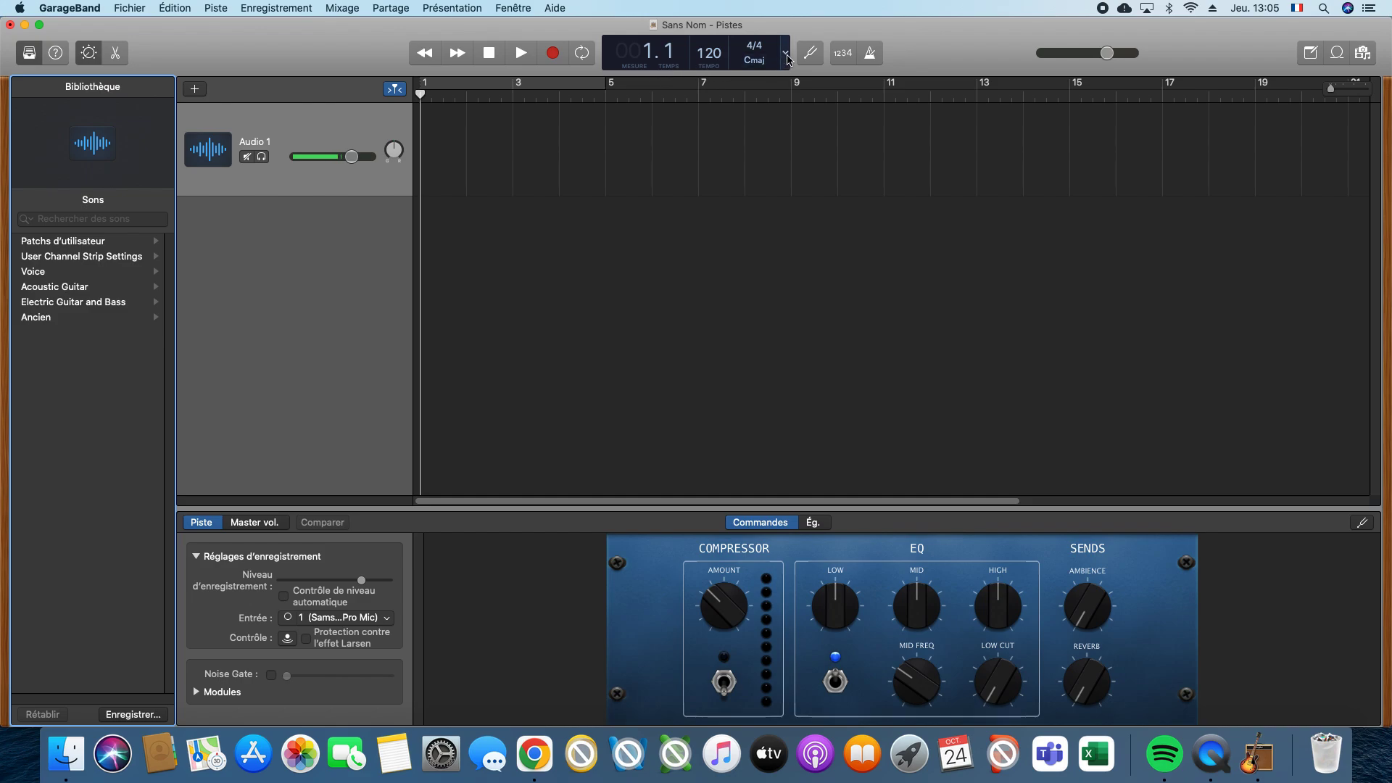
click(786, 56)
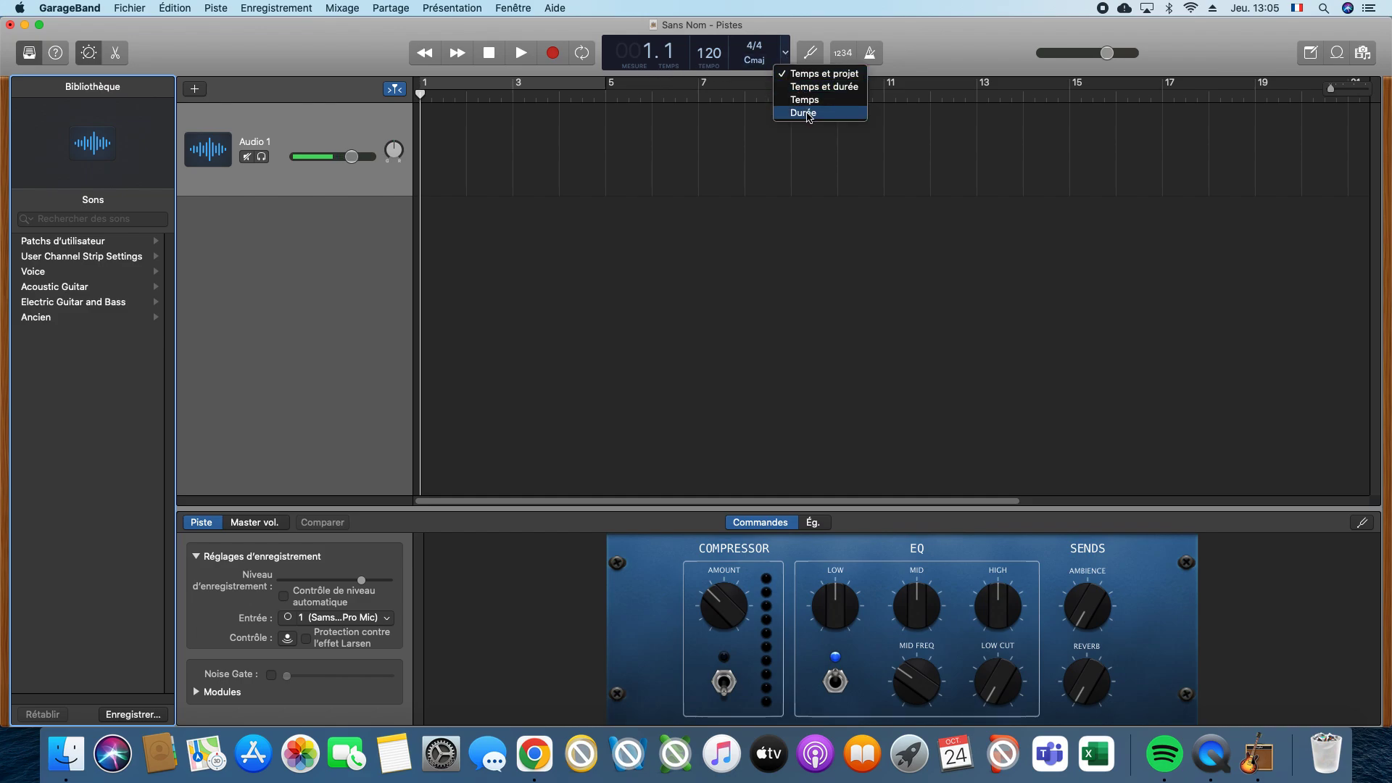
click(805, 113)
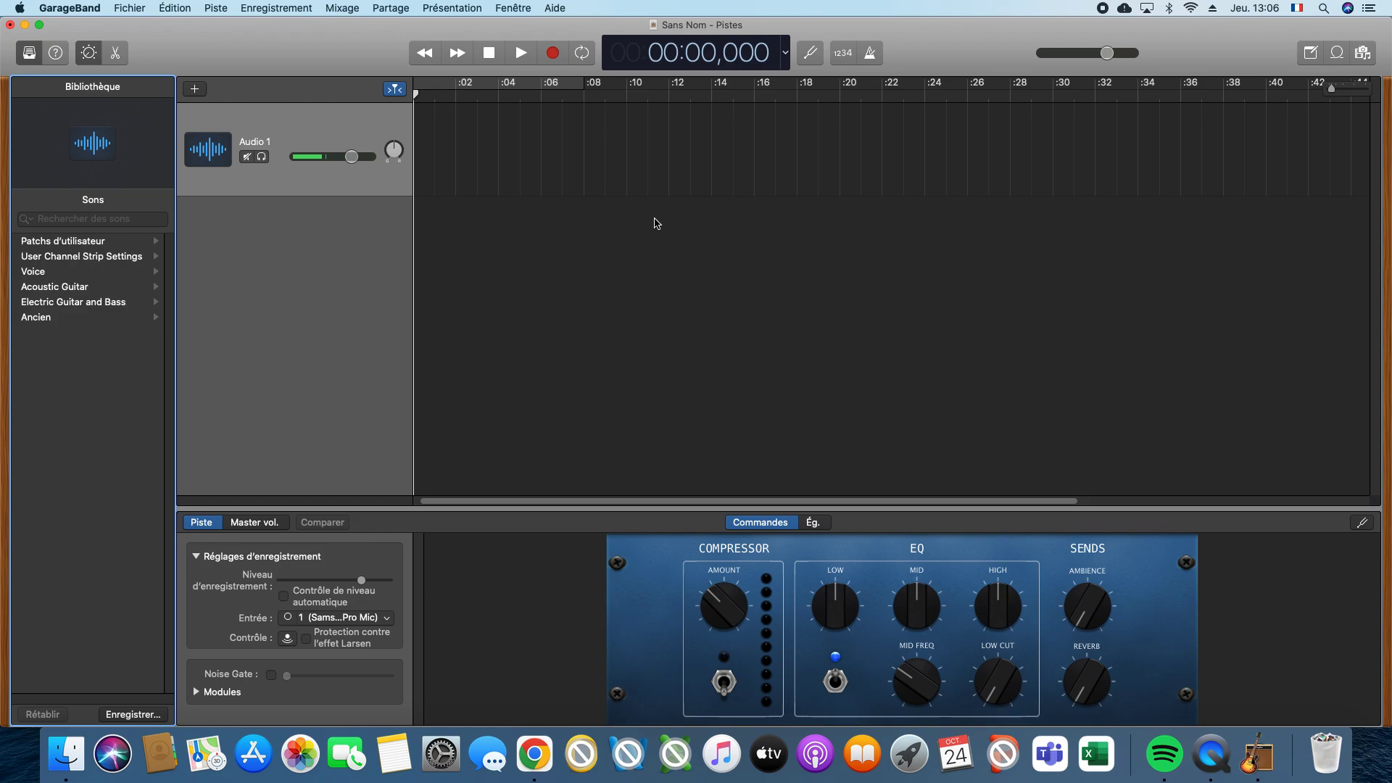
Rename the audio track "Enregistrement test"
click(289, 134)
double_click(267, 143)
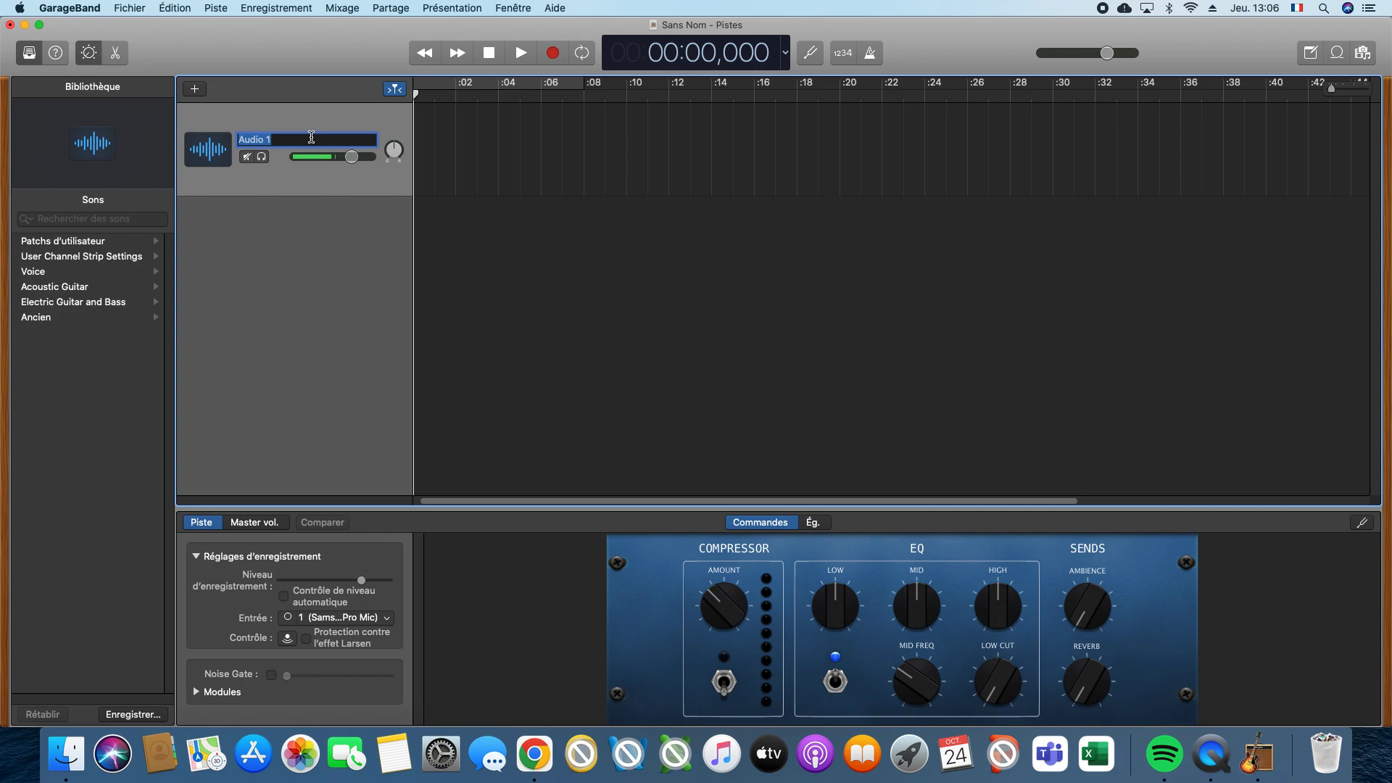
text(Ent)
key(BackSpace)
text(registrement test)
click(322, 225)
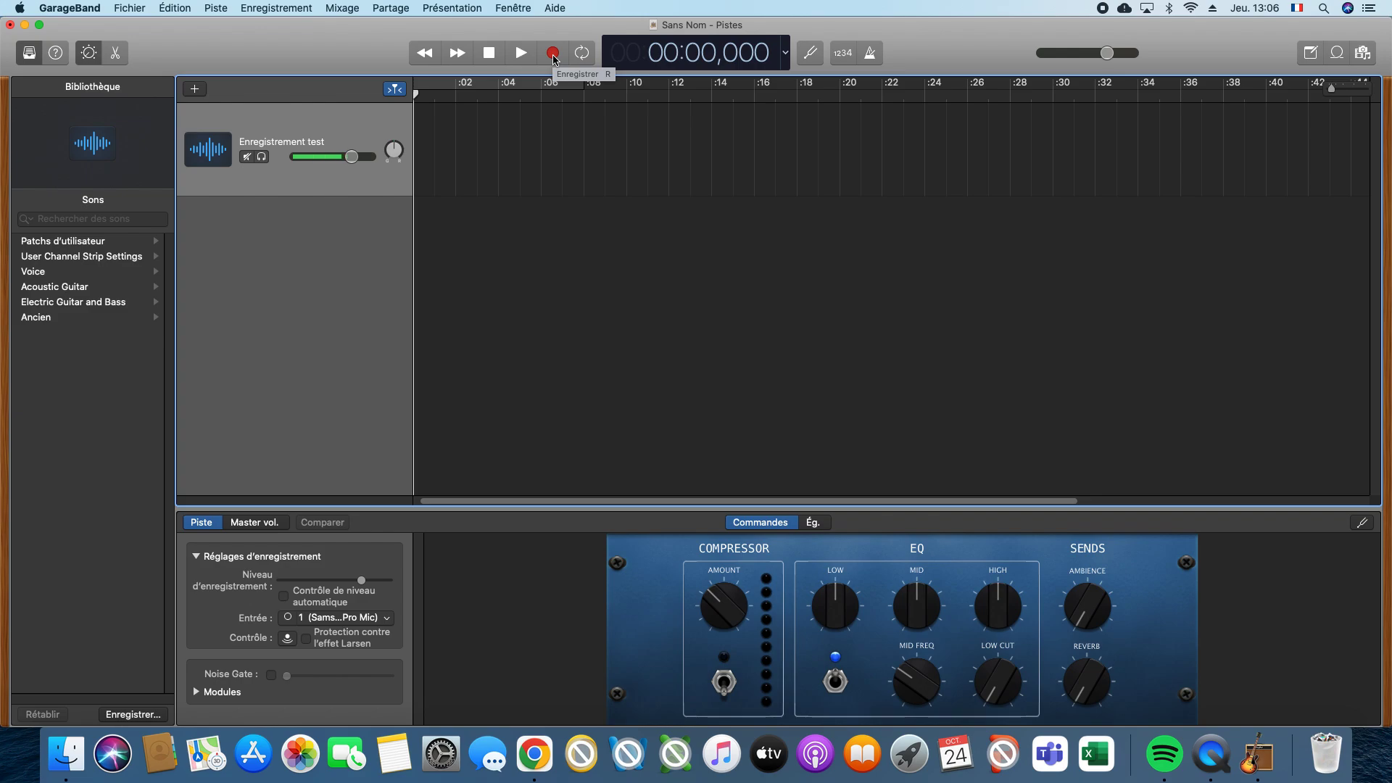
Record a voice take of about 24.5 seconds on the track and return the playhead to the start
click(553, 52)
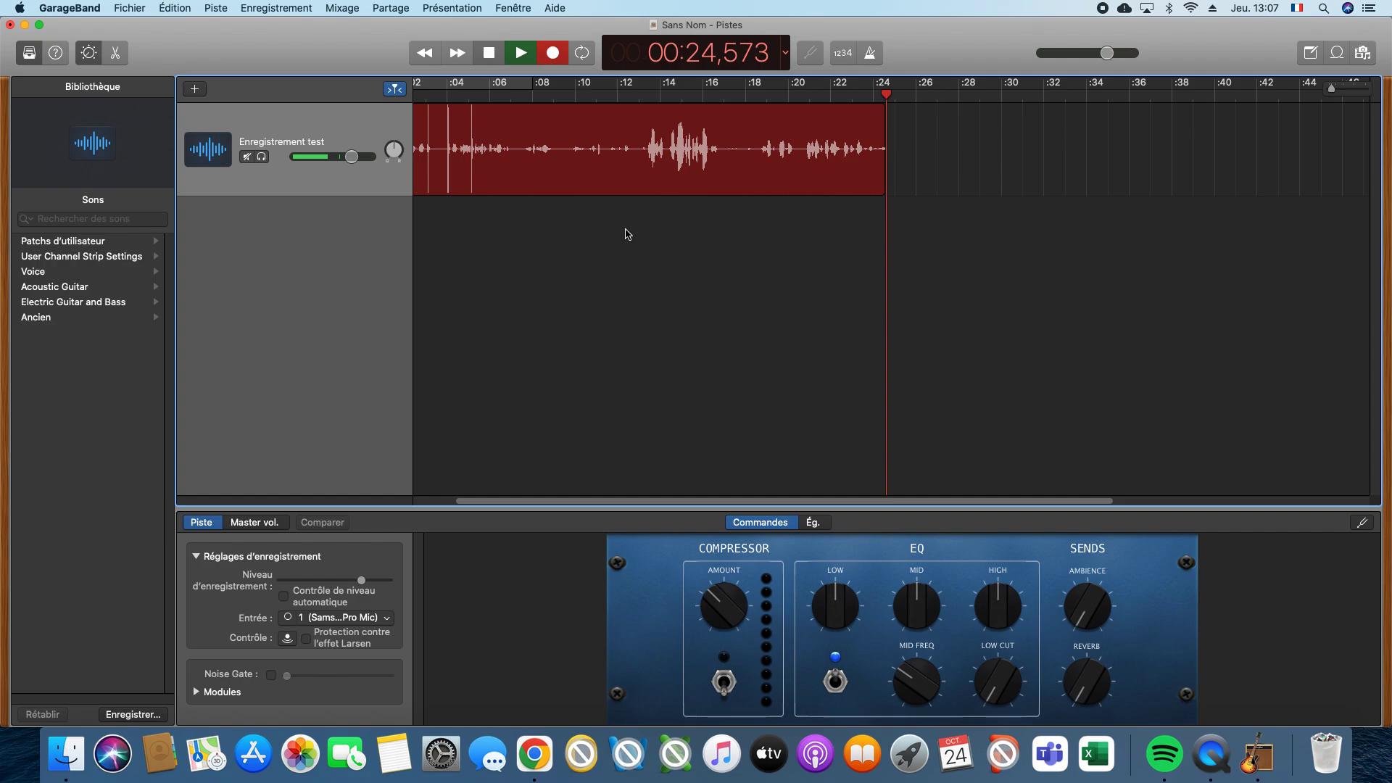
key(space)
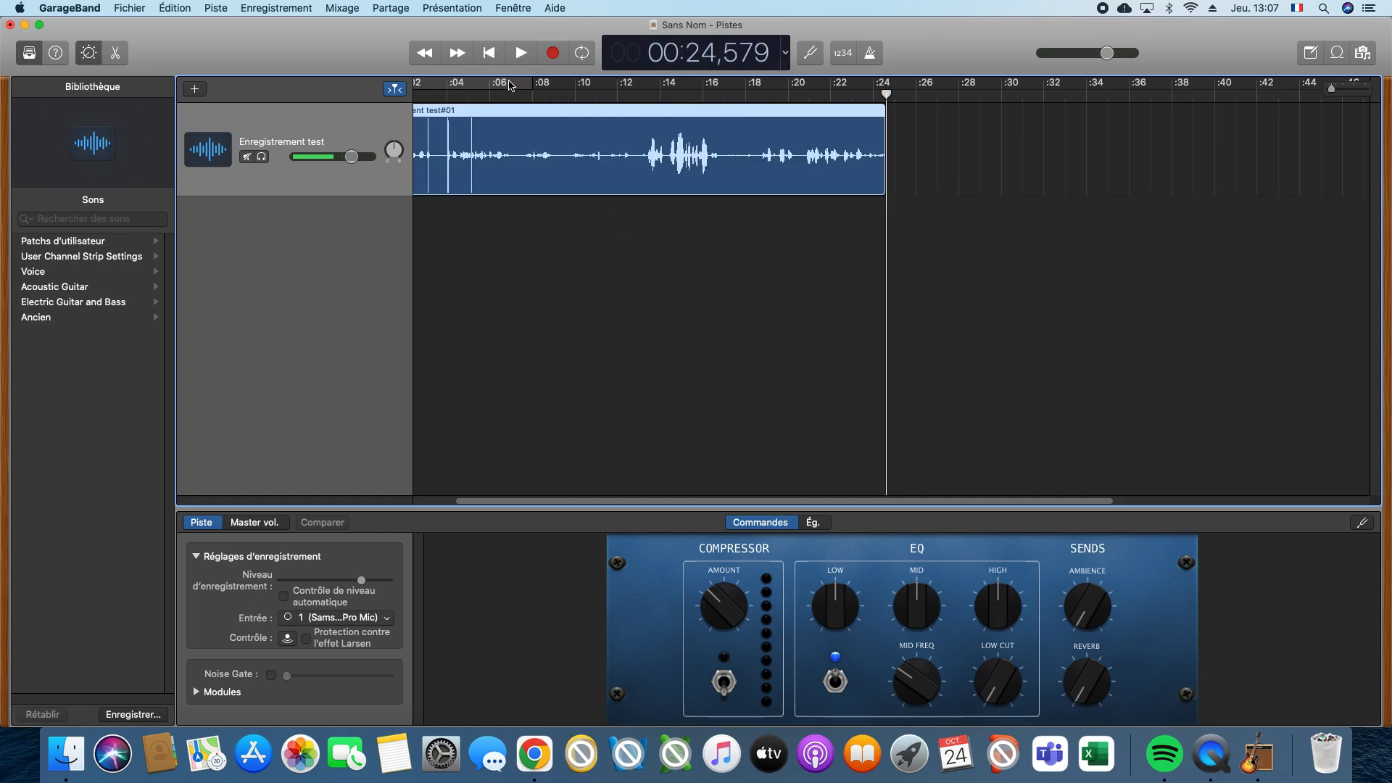
key(Return)
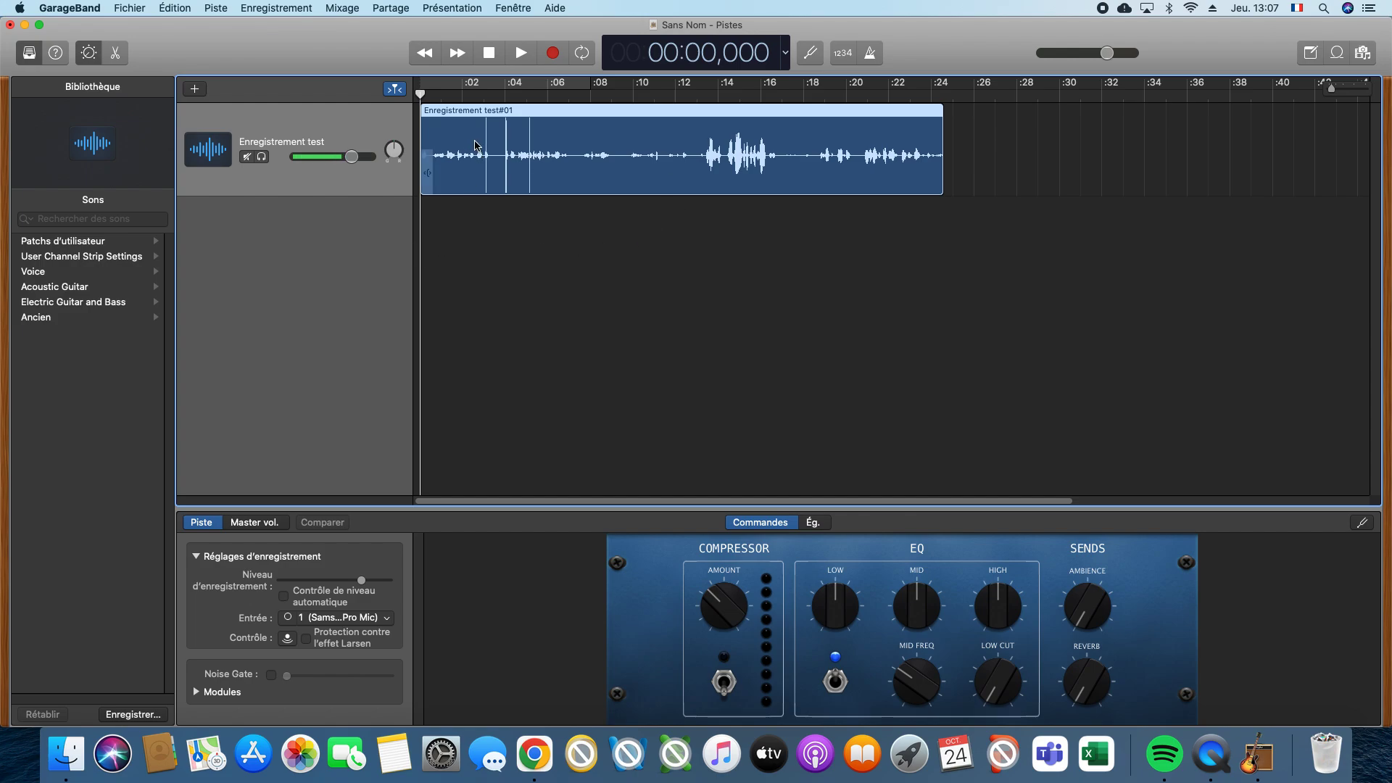
Apply the Narration Vocal sound from the Voice category to the track and play back the first seconds of the recording
click(475, 139)
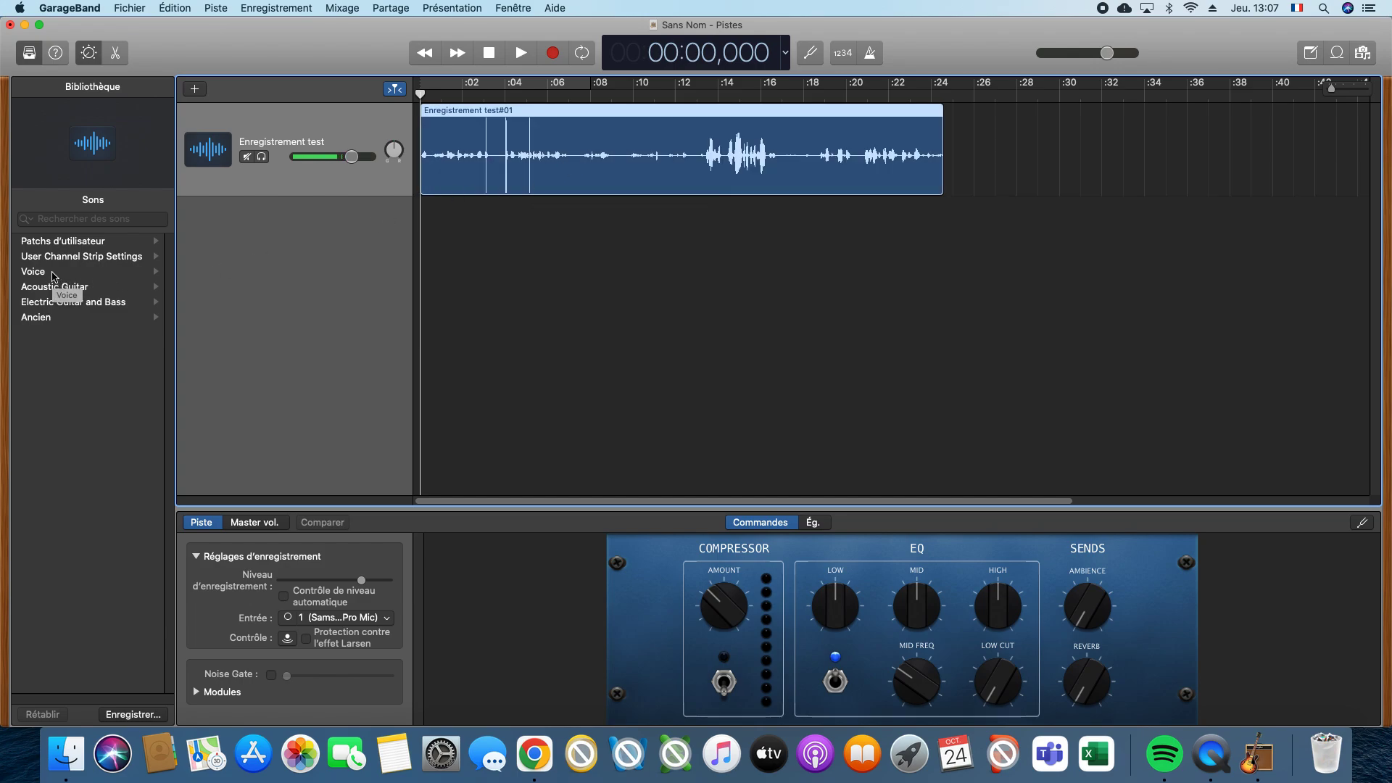
click(53, 274)
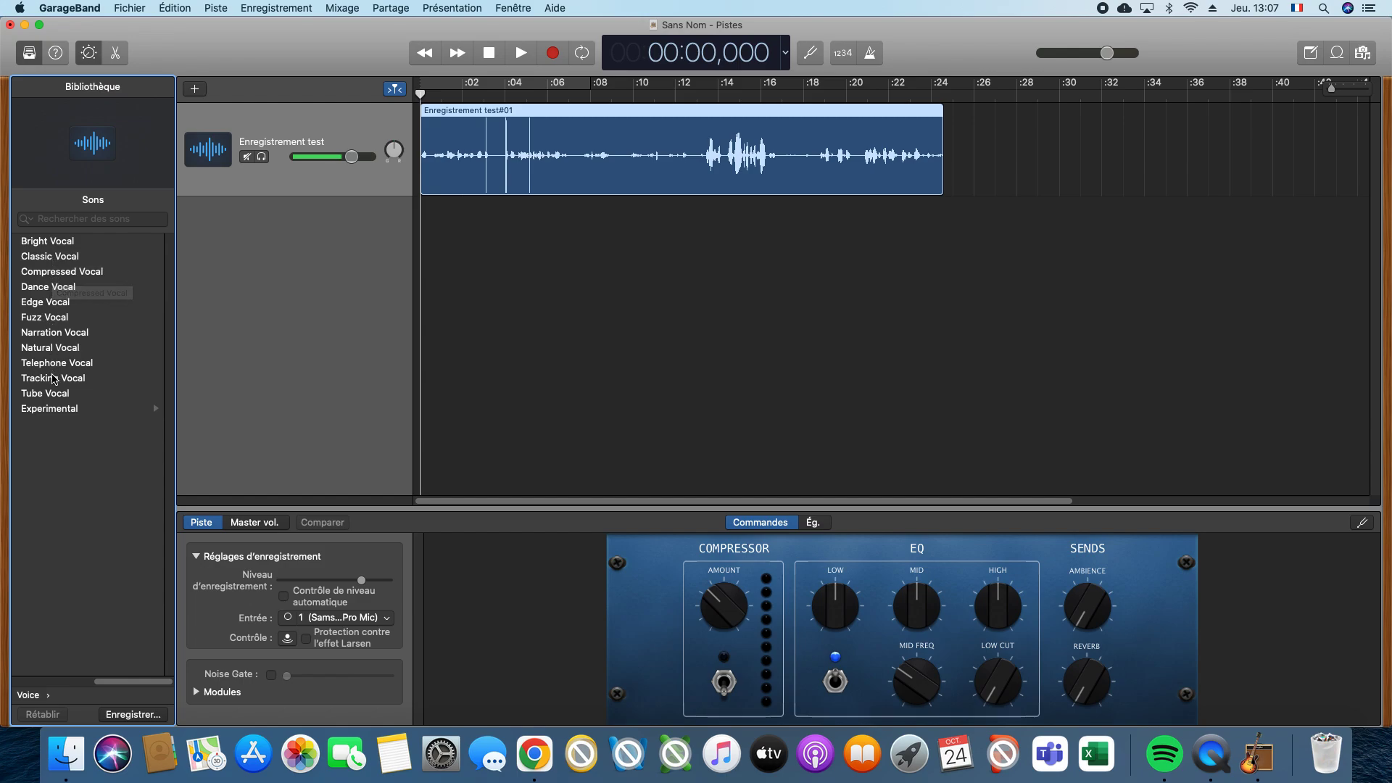
click(62, 335)
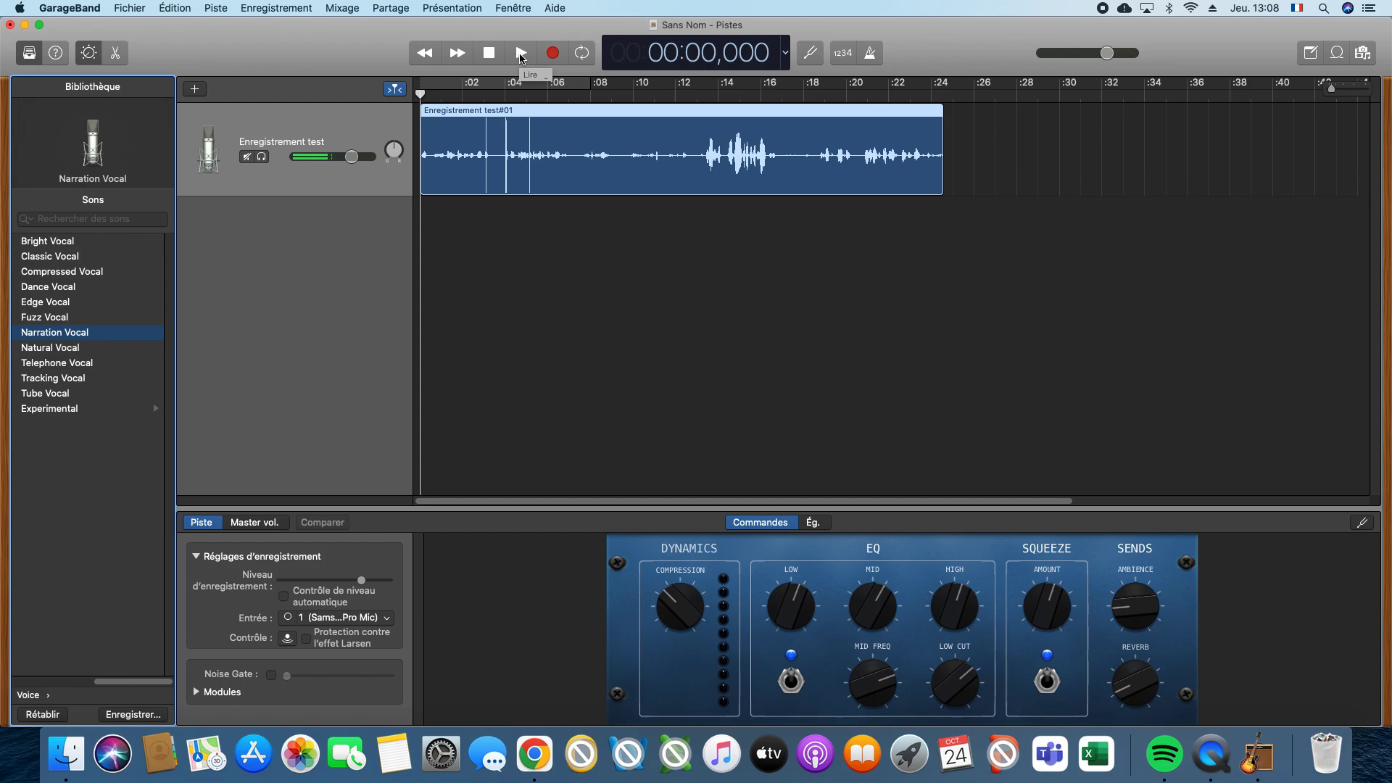
click(522, 54)
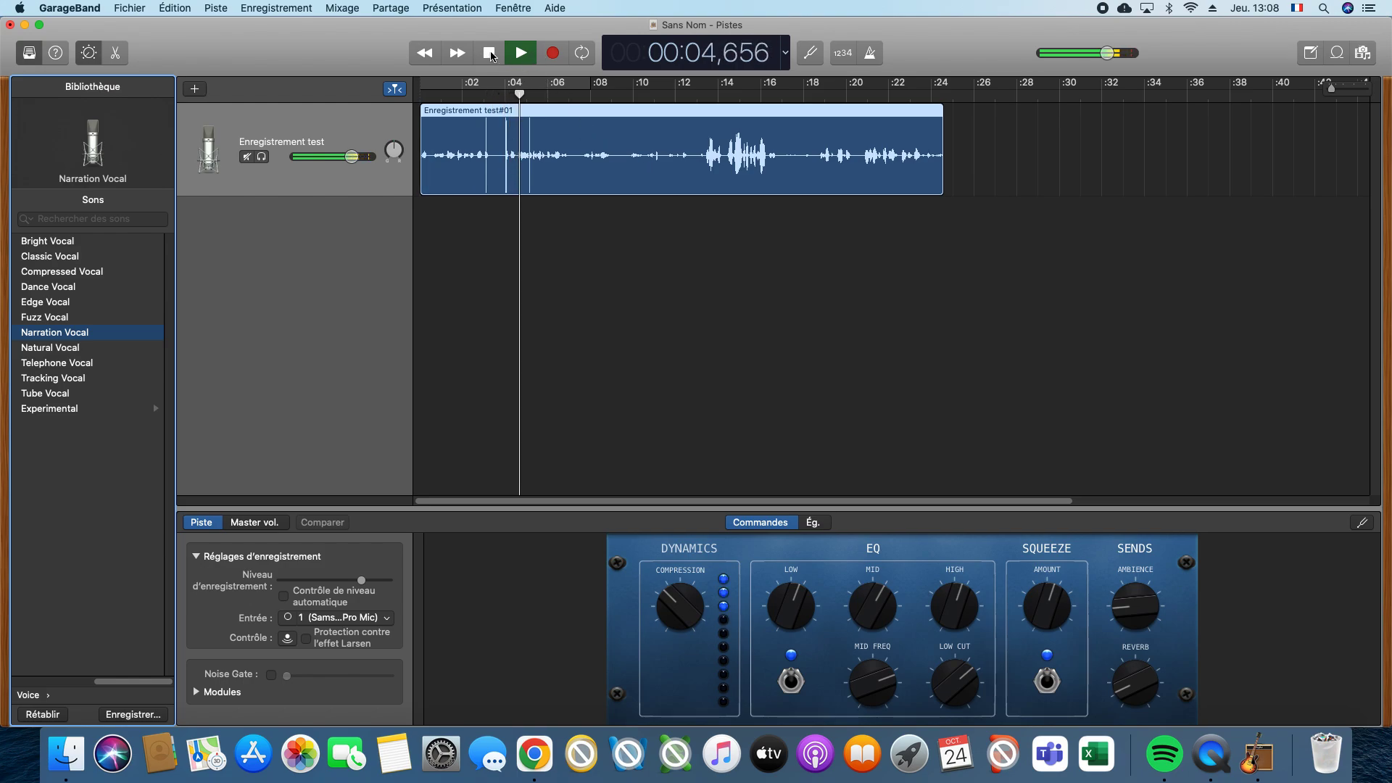
key(space)
Split the recorded region at 3 seconds, just before the first loud spike
drag(522, 94, 478, 94)
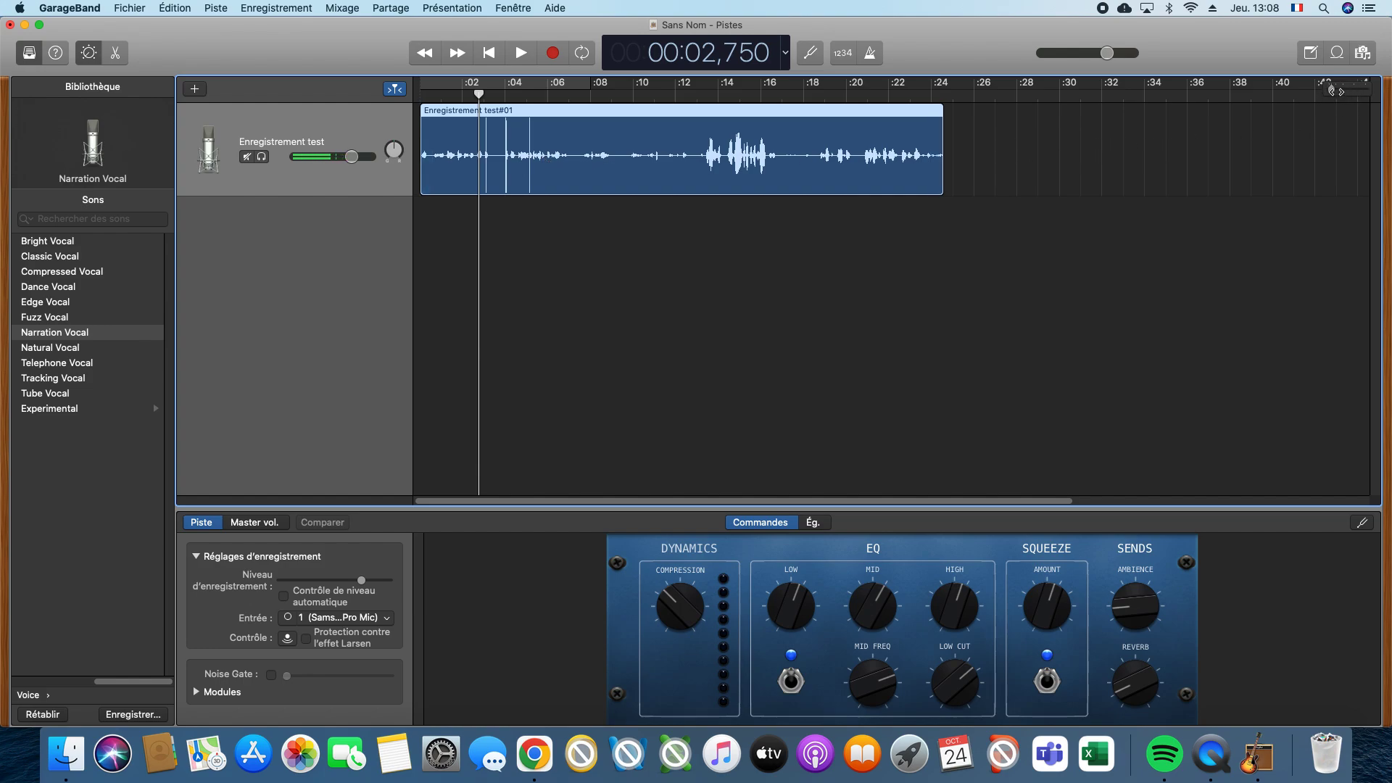
drag(1331, 91, 1335, 91)
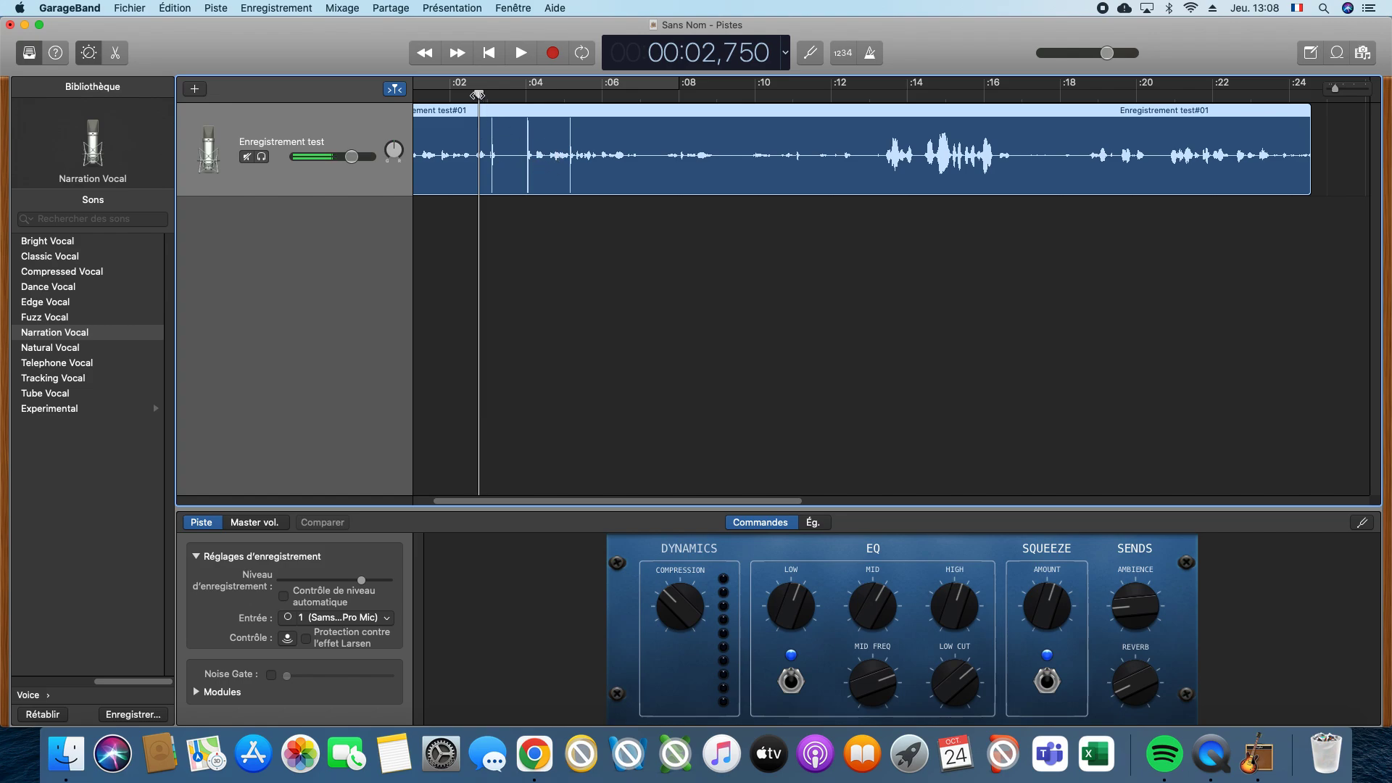
drag(479, 93, 489, 93)
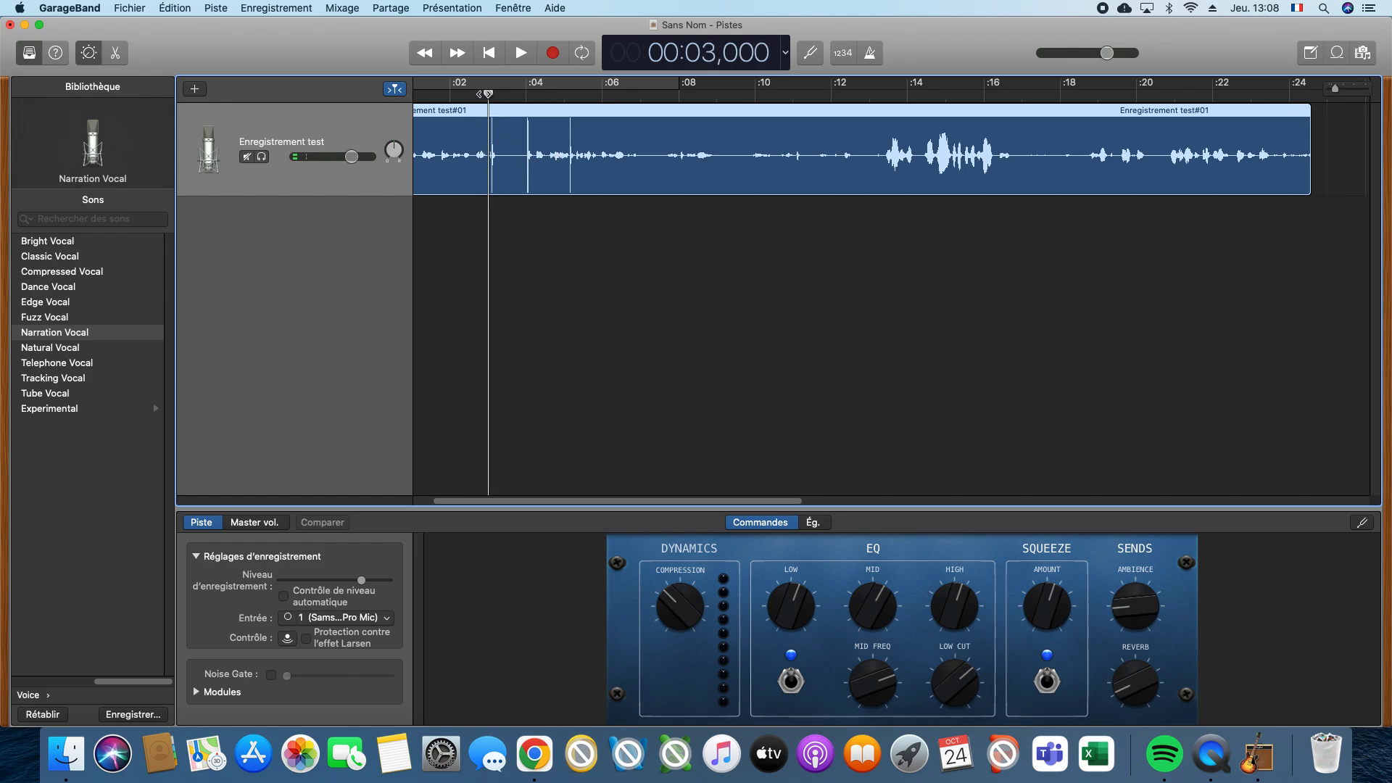
right_click(486, 145)
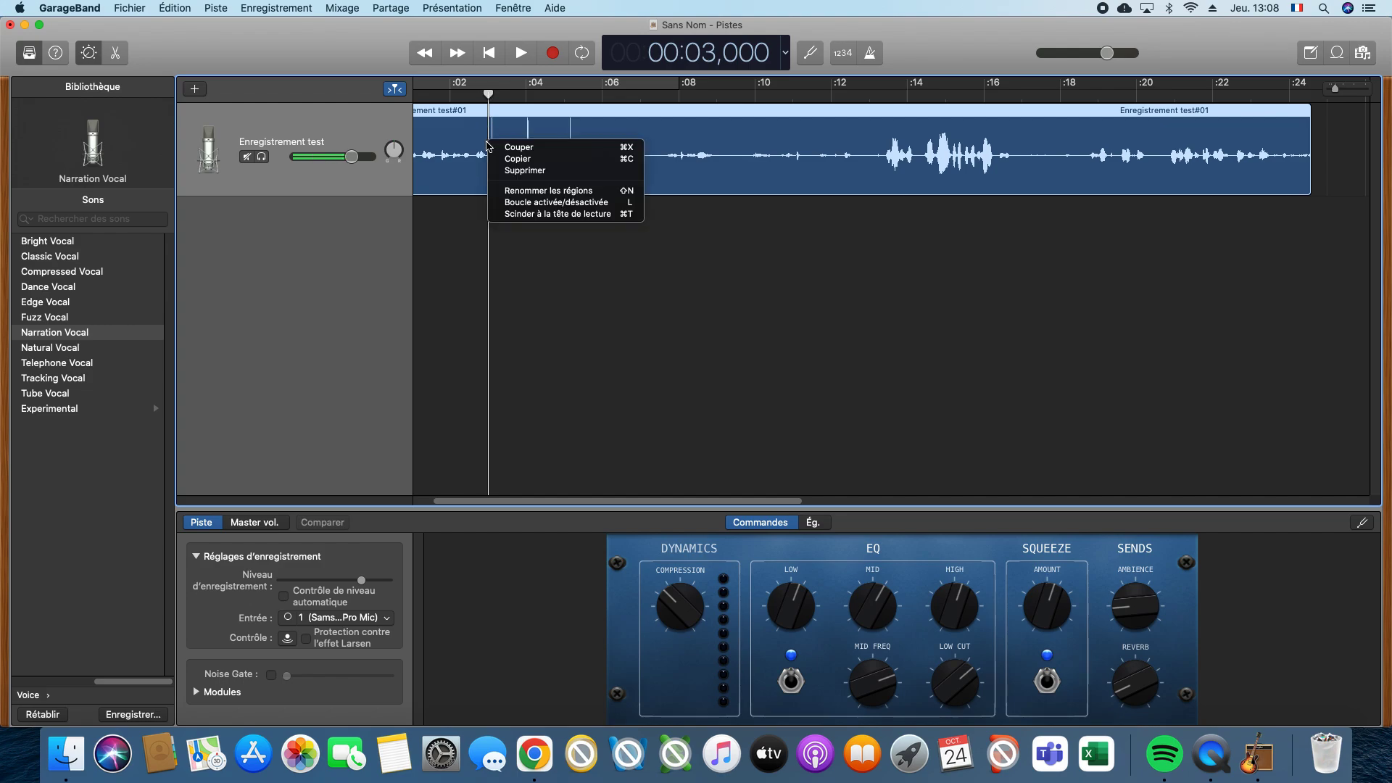
click(538, 214)
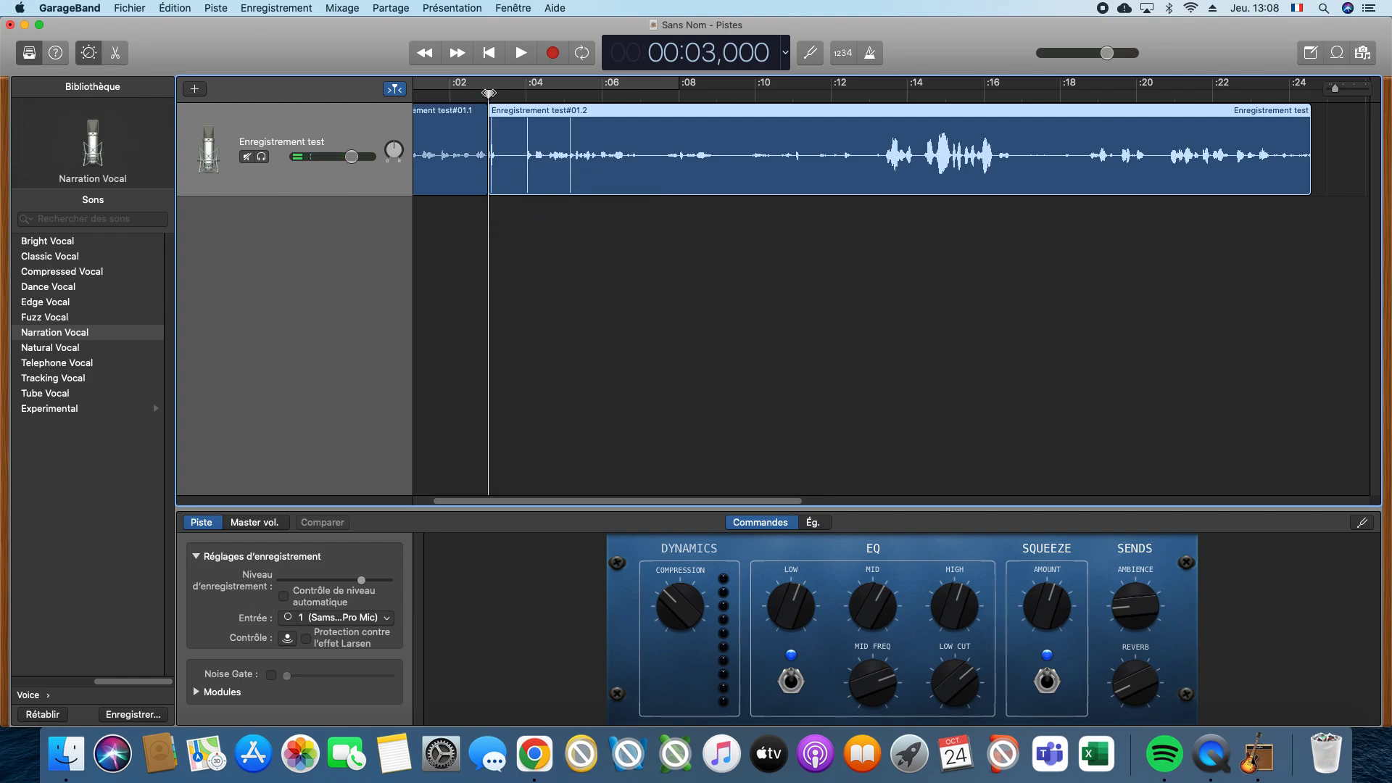
Split the following region at 5.25 seconds, just after the last of the early spikes
click(489, 93)
drag(489, 92, 576, 97)
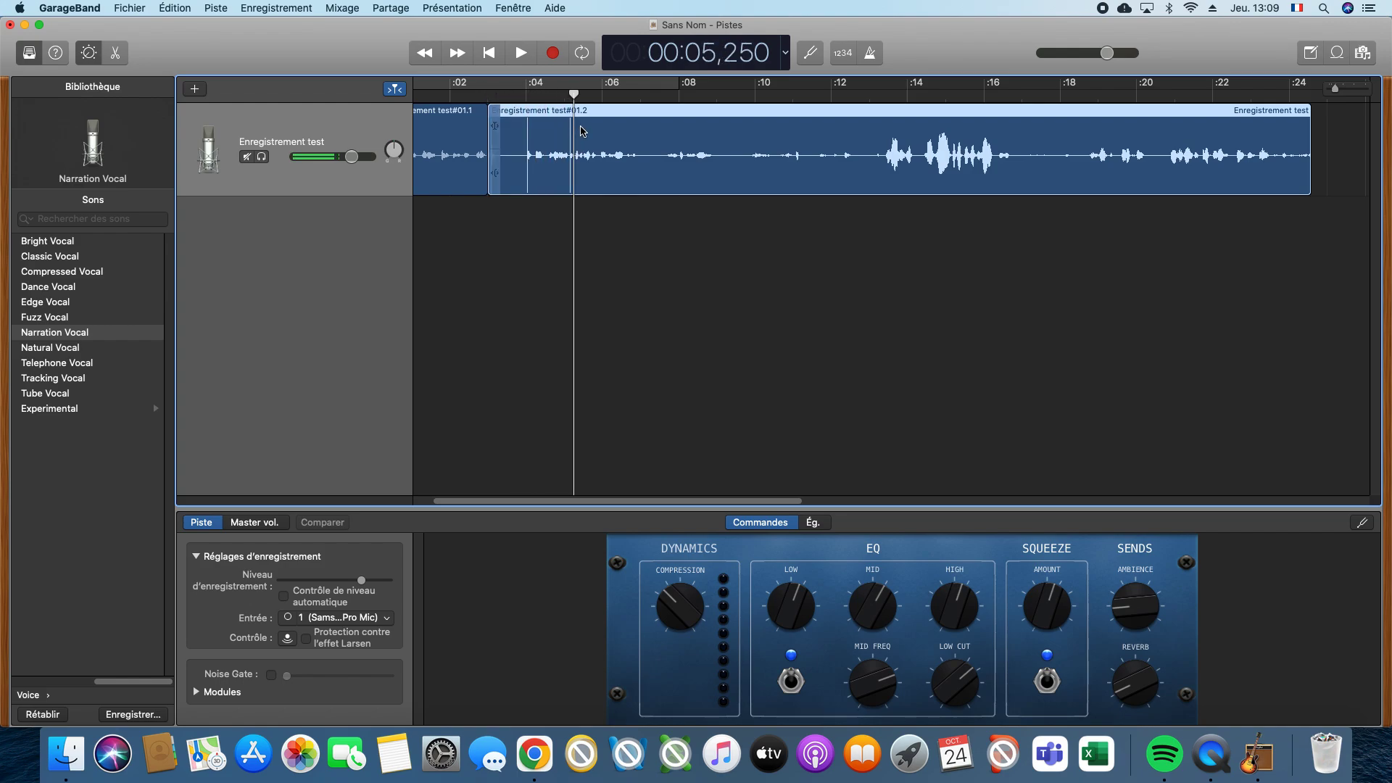
right_click(582, 129)
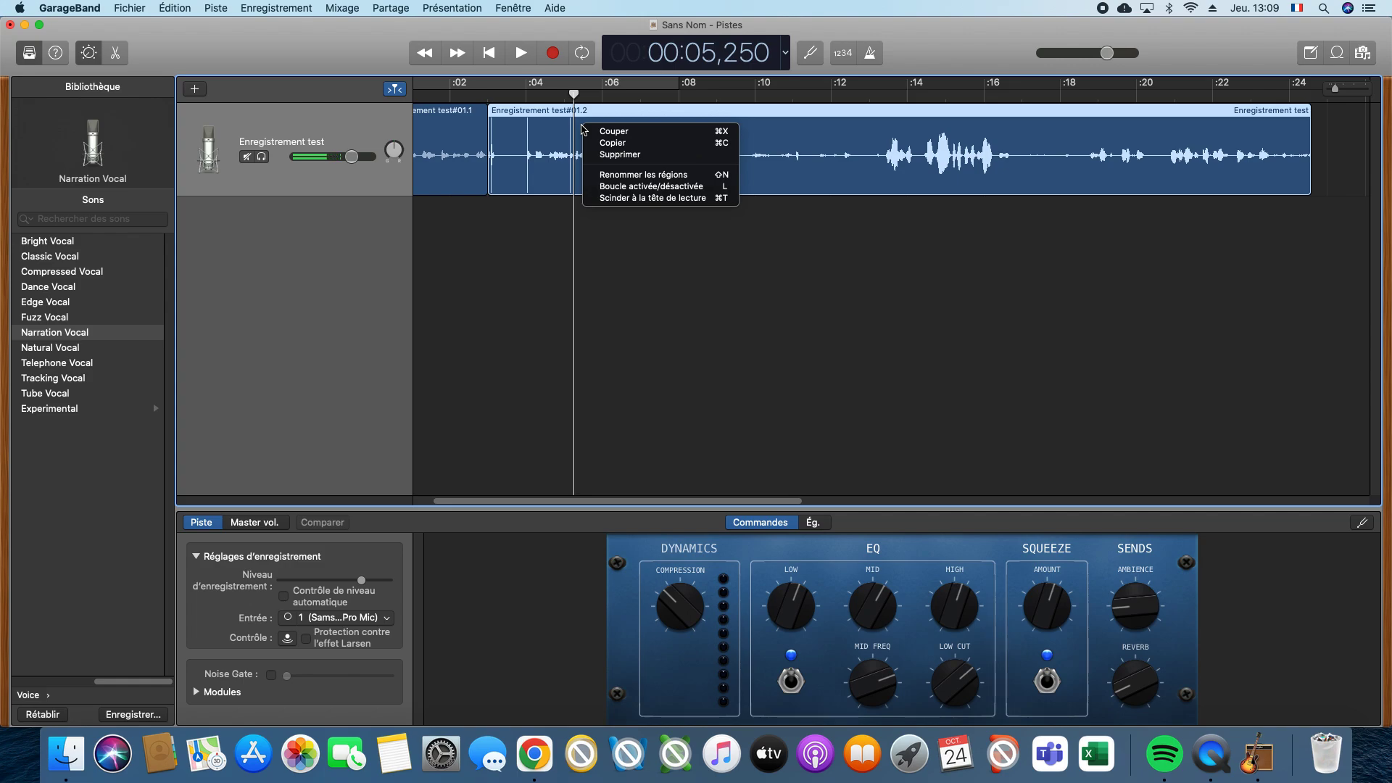
click(619, 198)
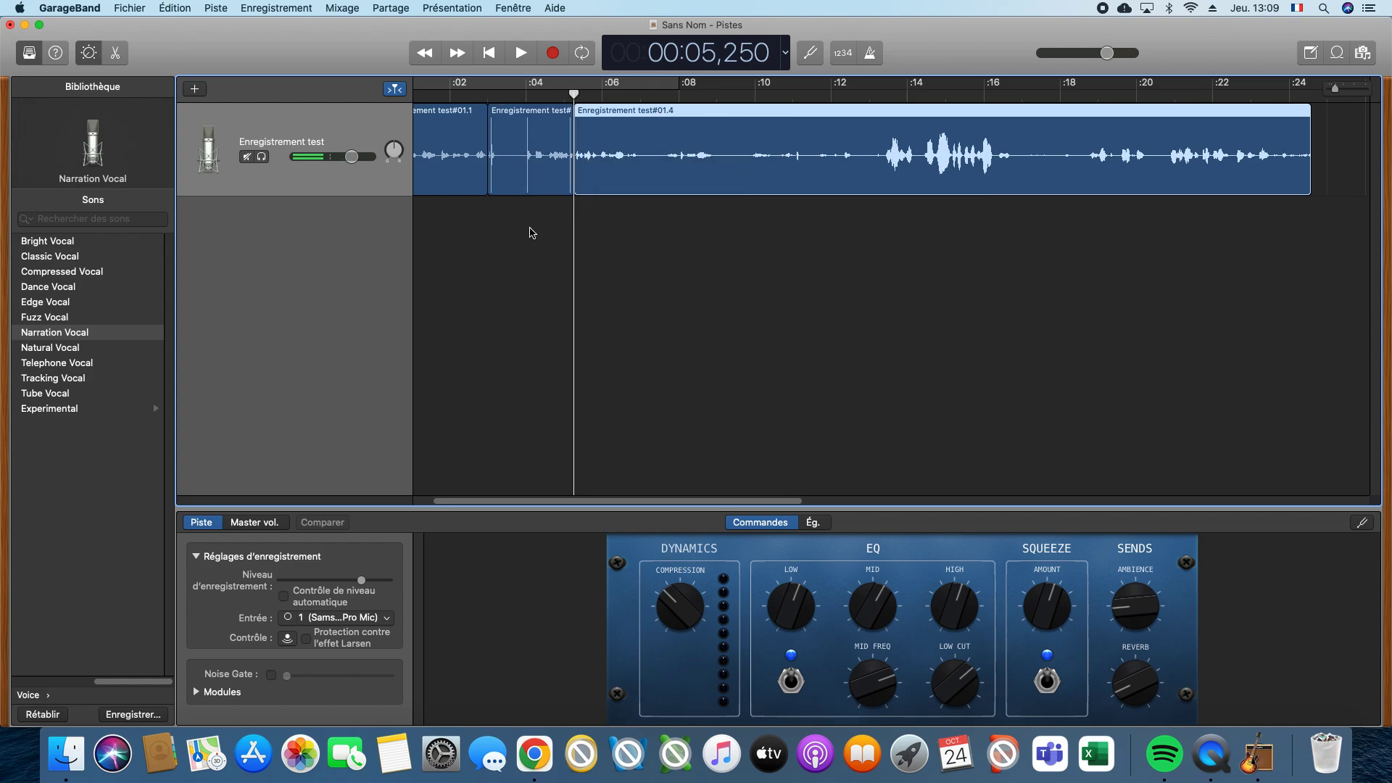
Delete the short region containing the spikes and move the following region back against the first one to close the gap
right_click(523, 140)
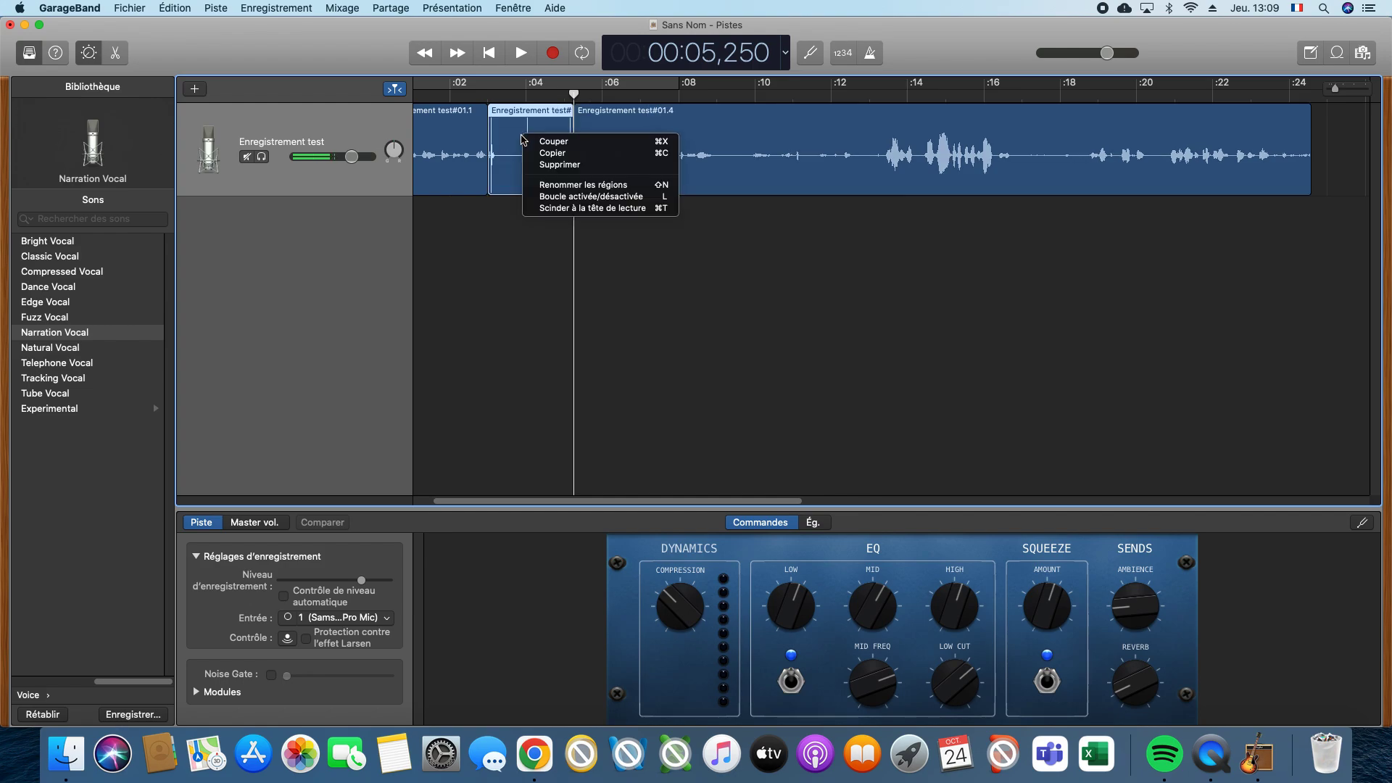
click(555, 165)
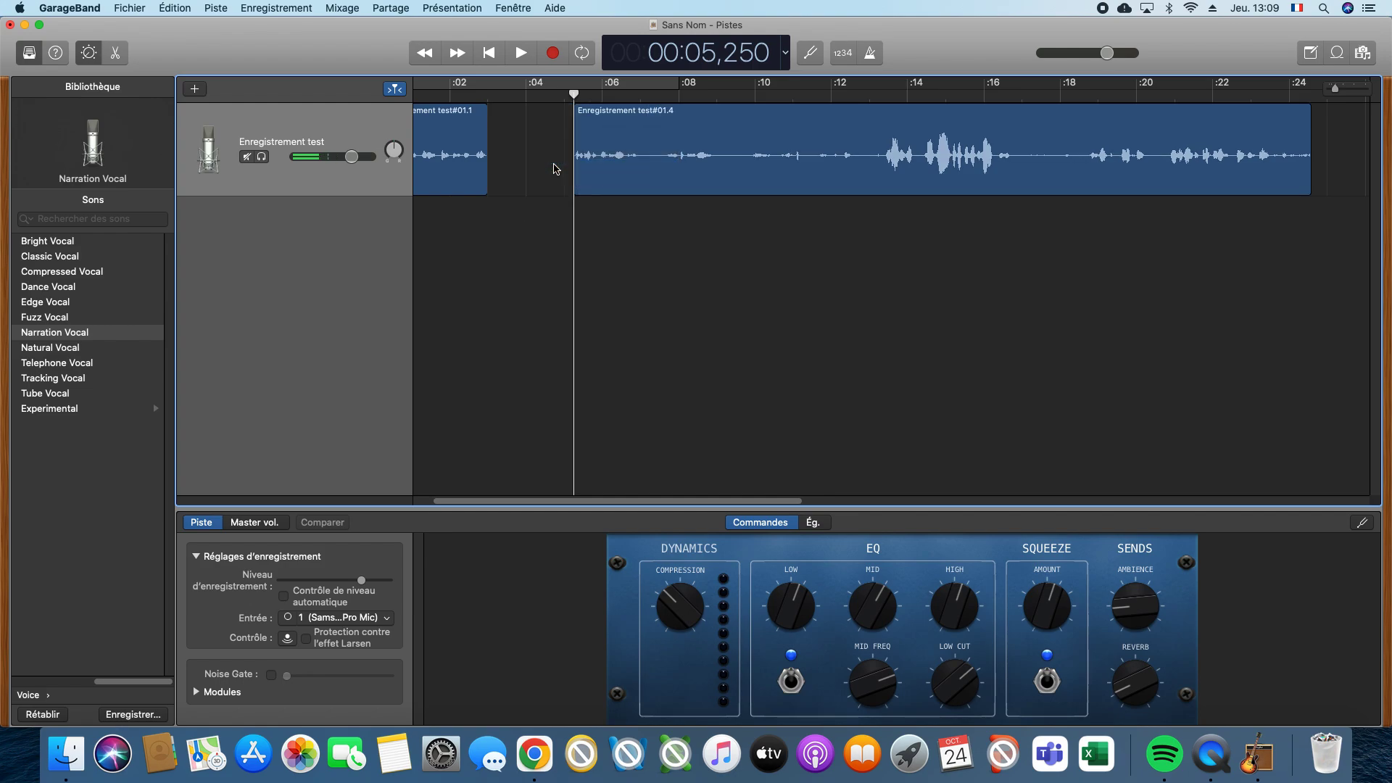
drag(610, 183, 556, 174)
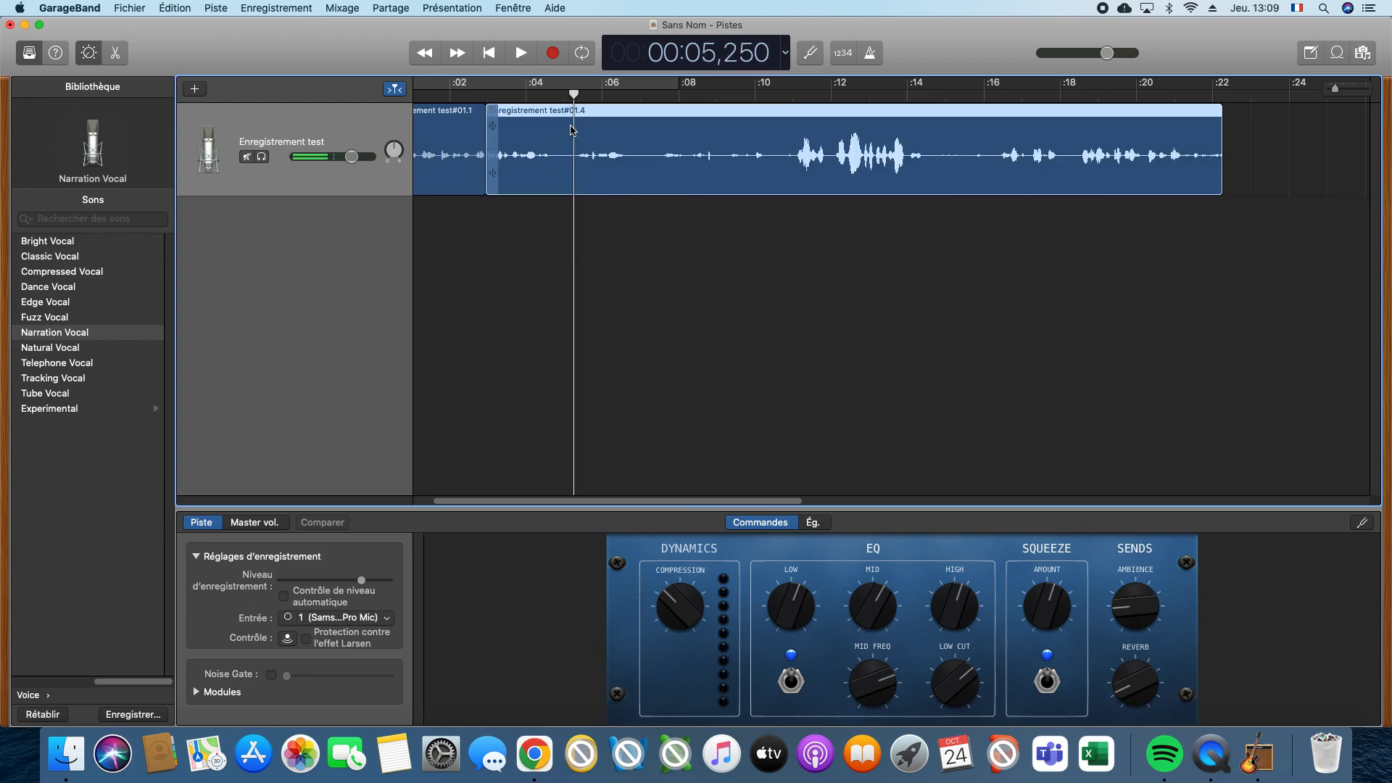
Split the long region at 16.5 seconds, before the last group of spoken passages
drag(574, 95, 640, 98)
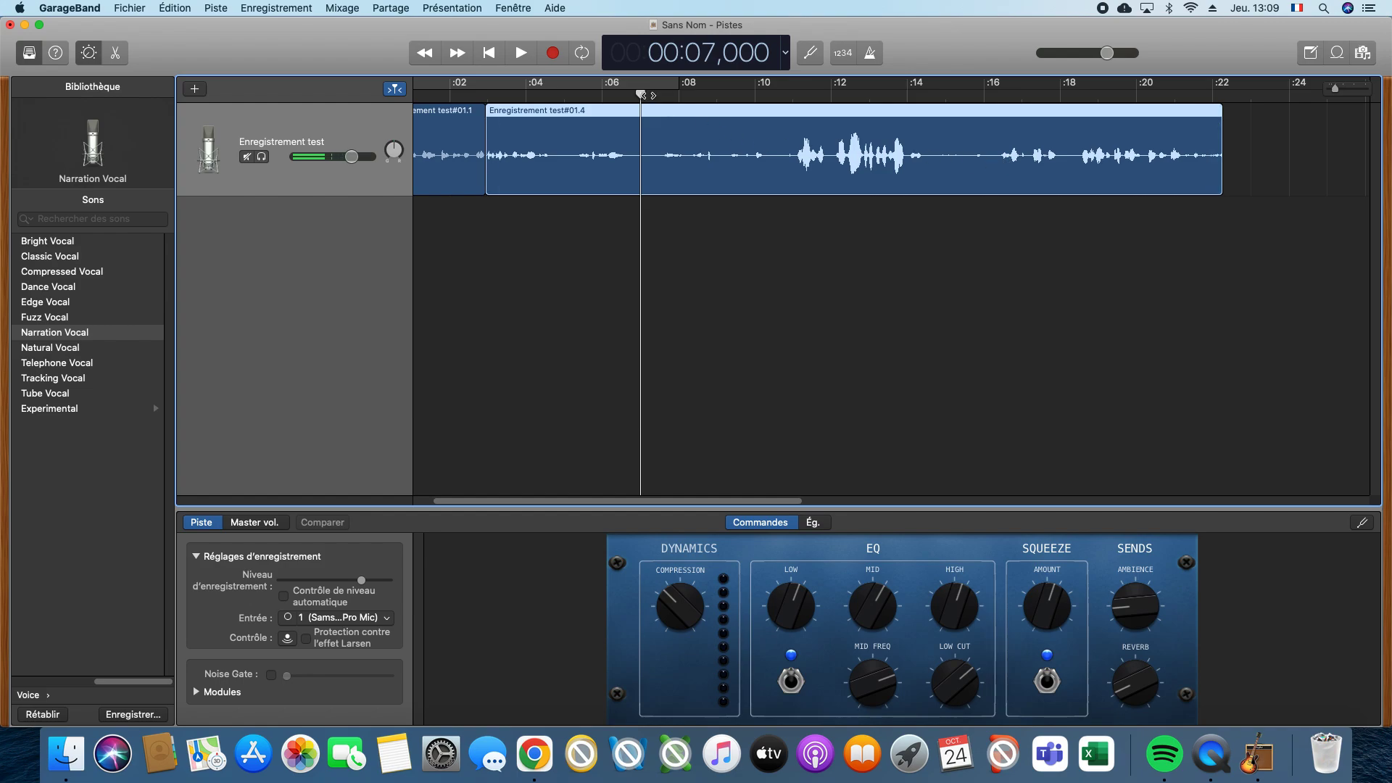
drag(641, 94, 1002, 94)
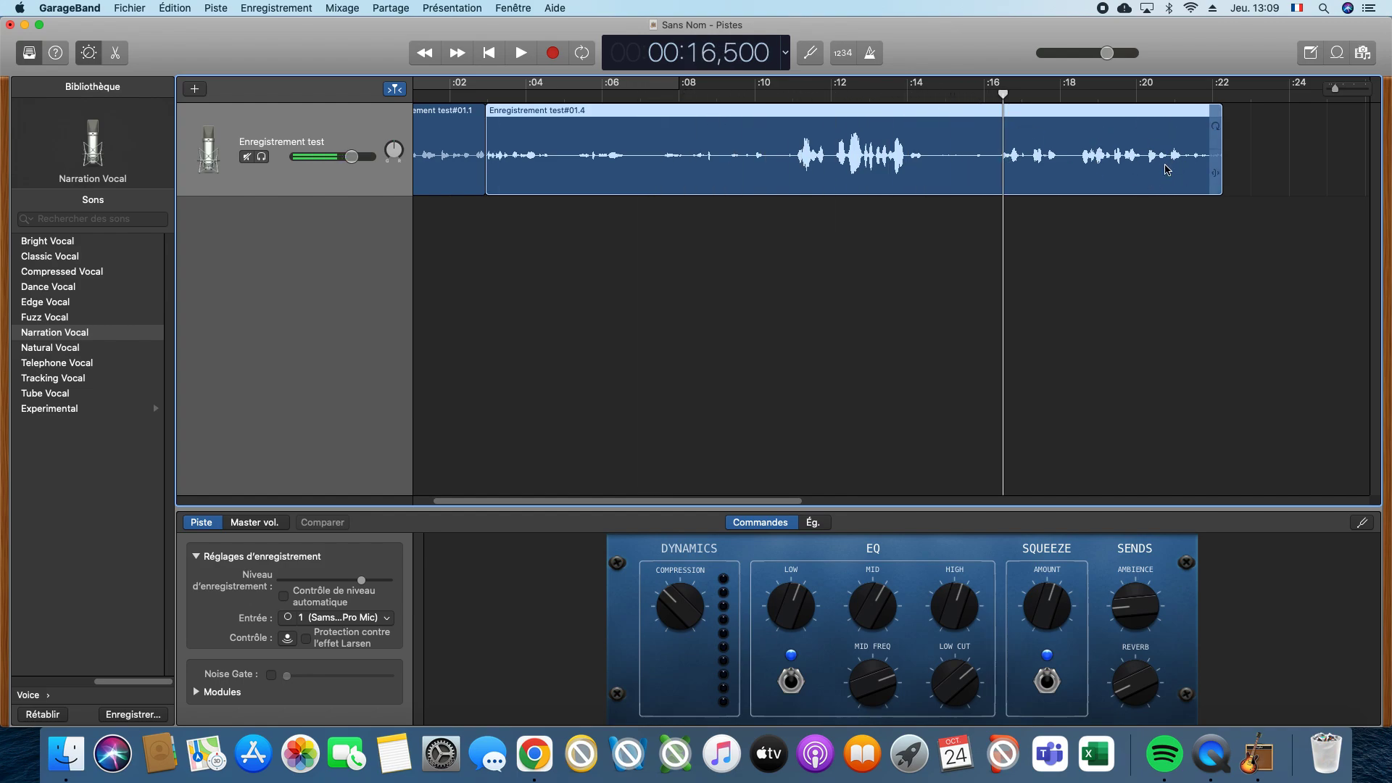
right_click(1084, 135)
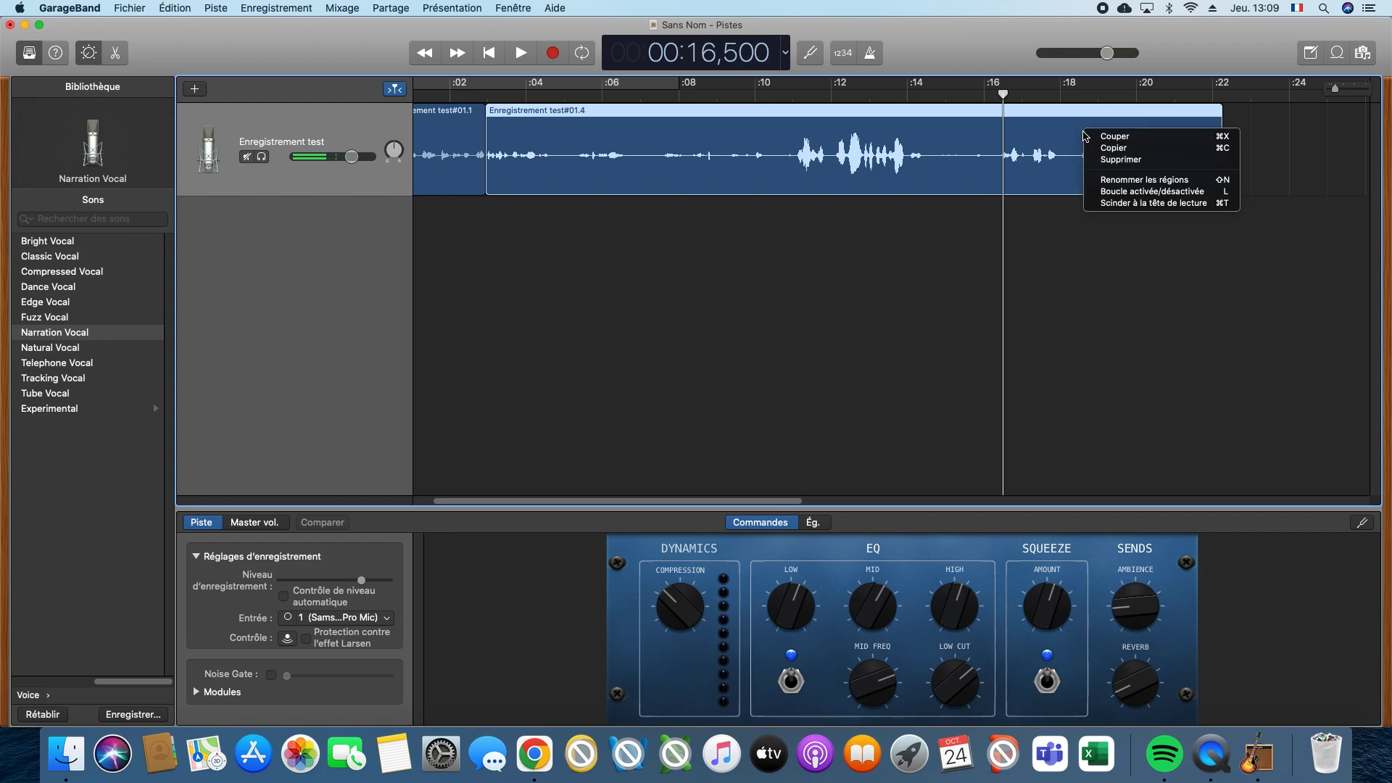
click(1123, 204)
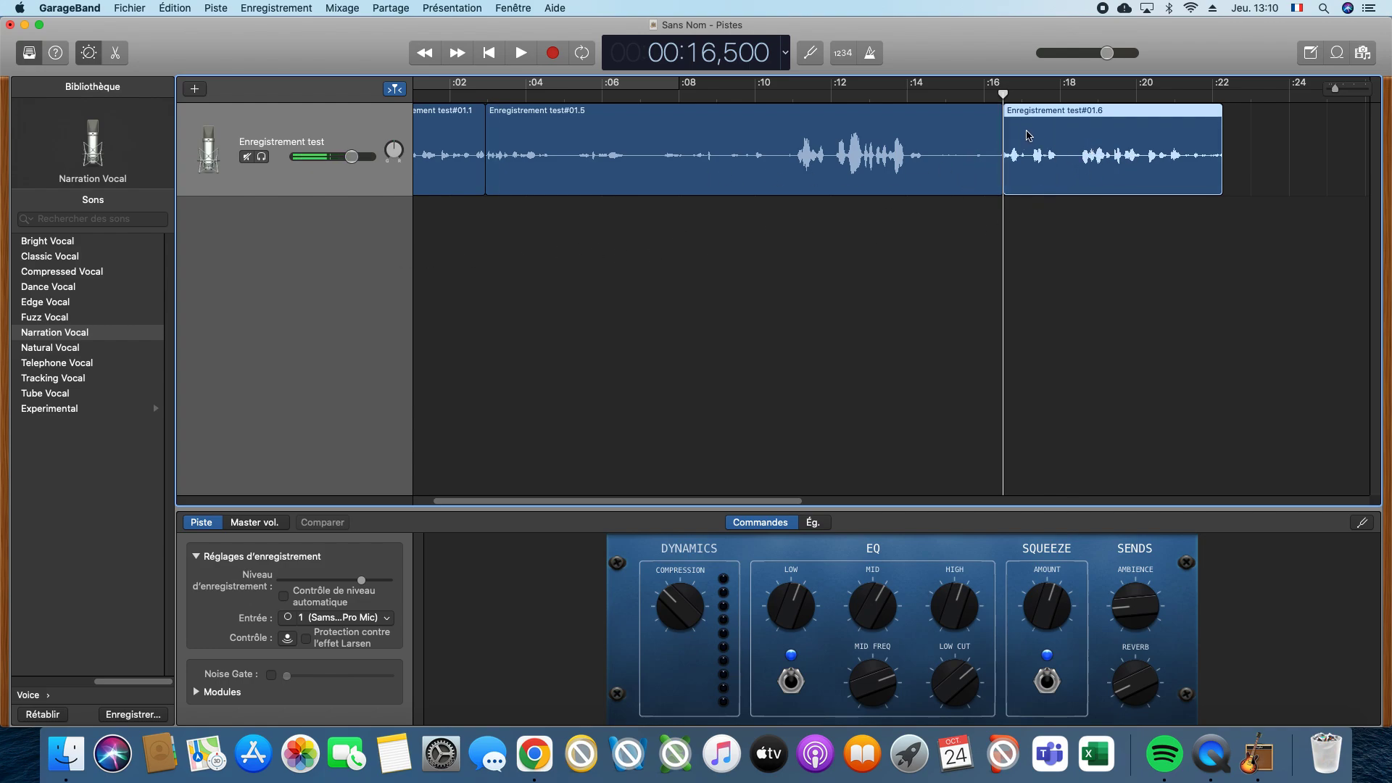
Shift the last region slightly later on the timeline and add a new audio track below the recording
drag(1025, 137, 1031, 204)
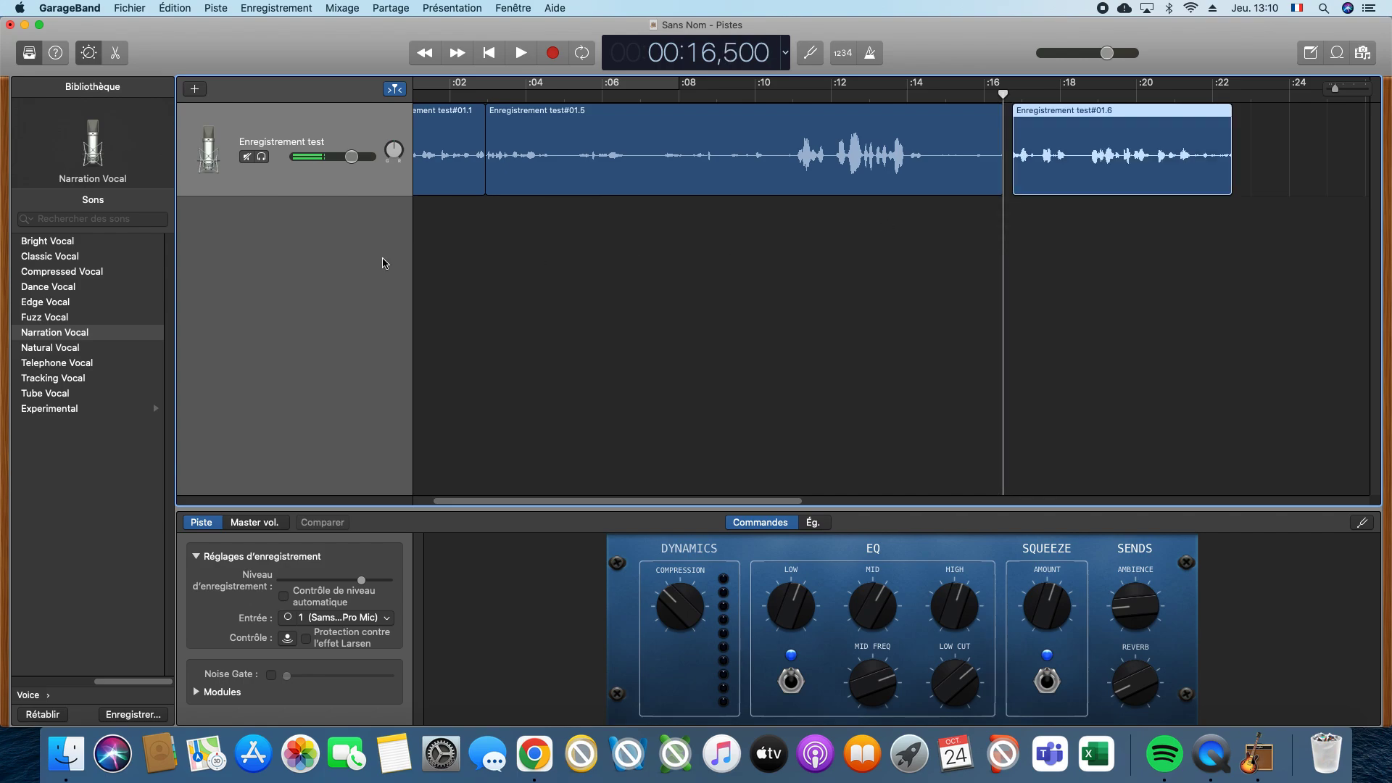
right_click(292, 245)
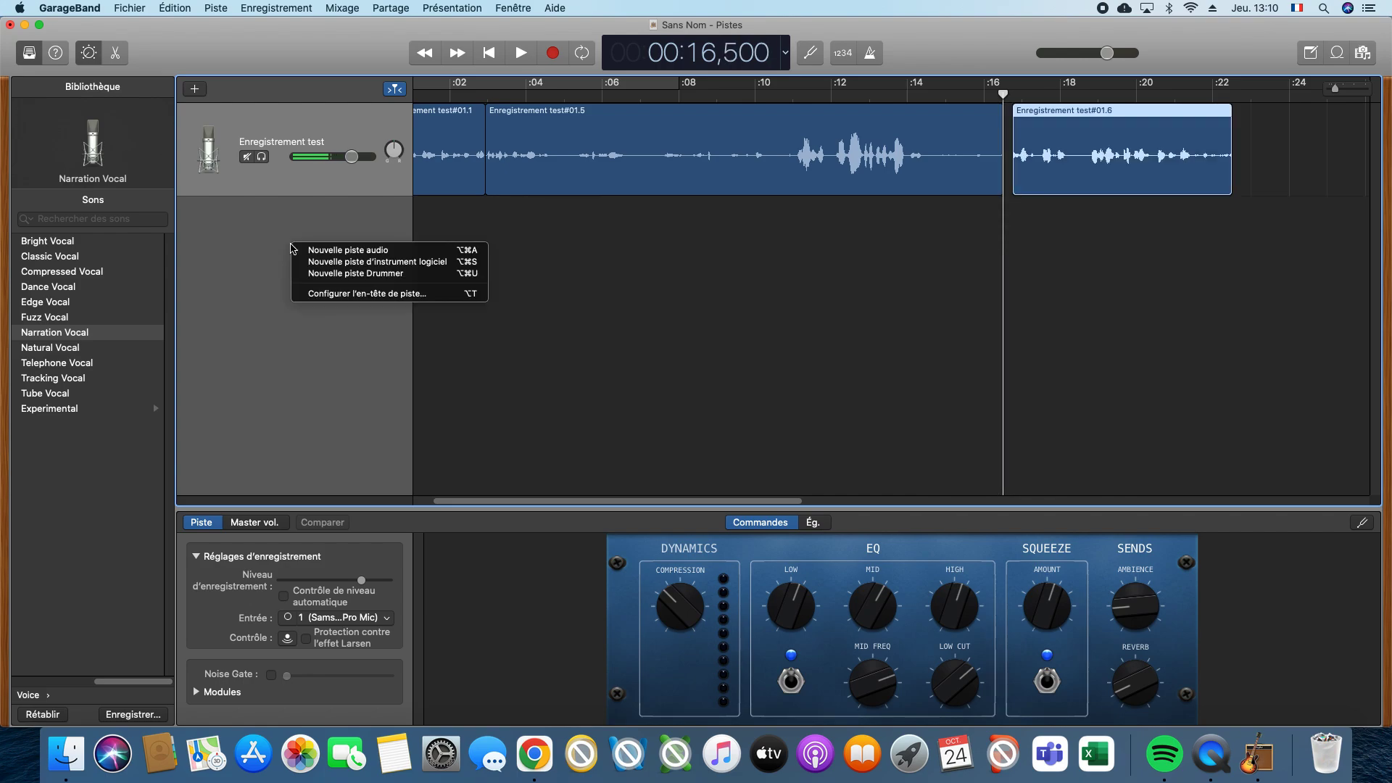
click(336, 251)
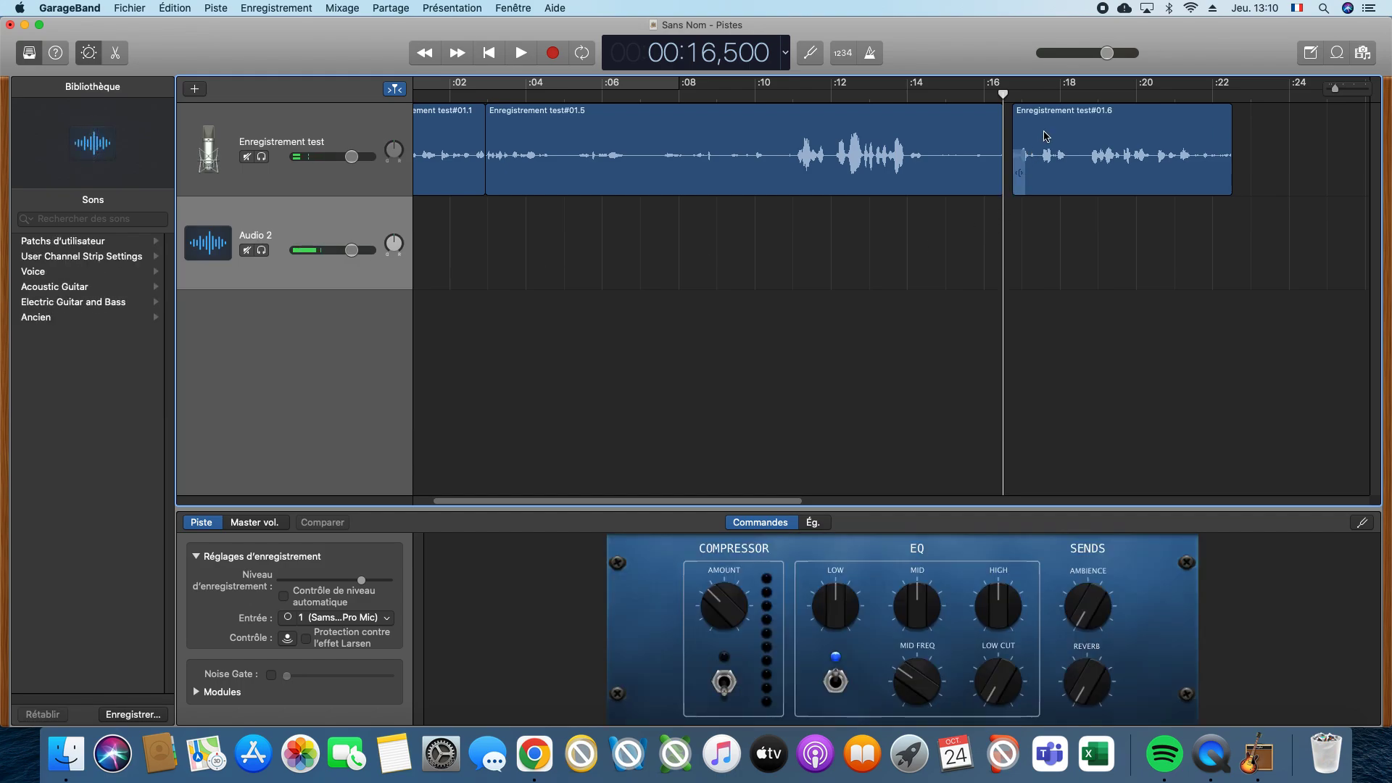
Move the last region to the start of the Audio 2 track and place the long region on that track just after it
drag(1045, 136, 433, 290)
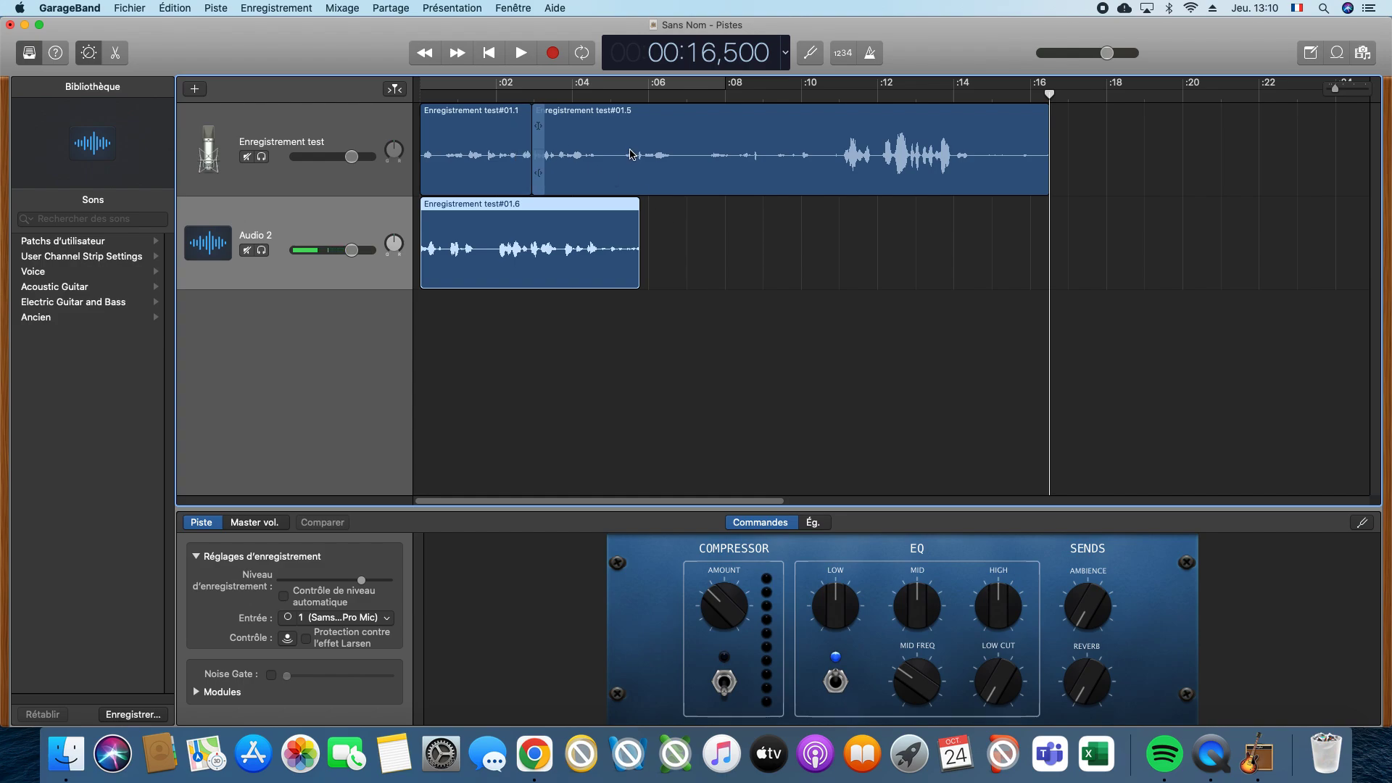
drag(630, 154, 752, 206)
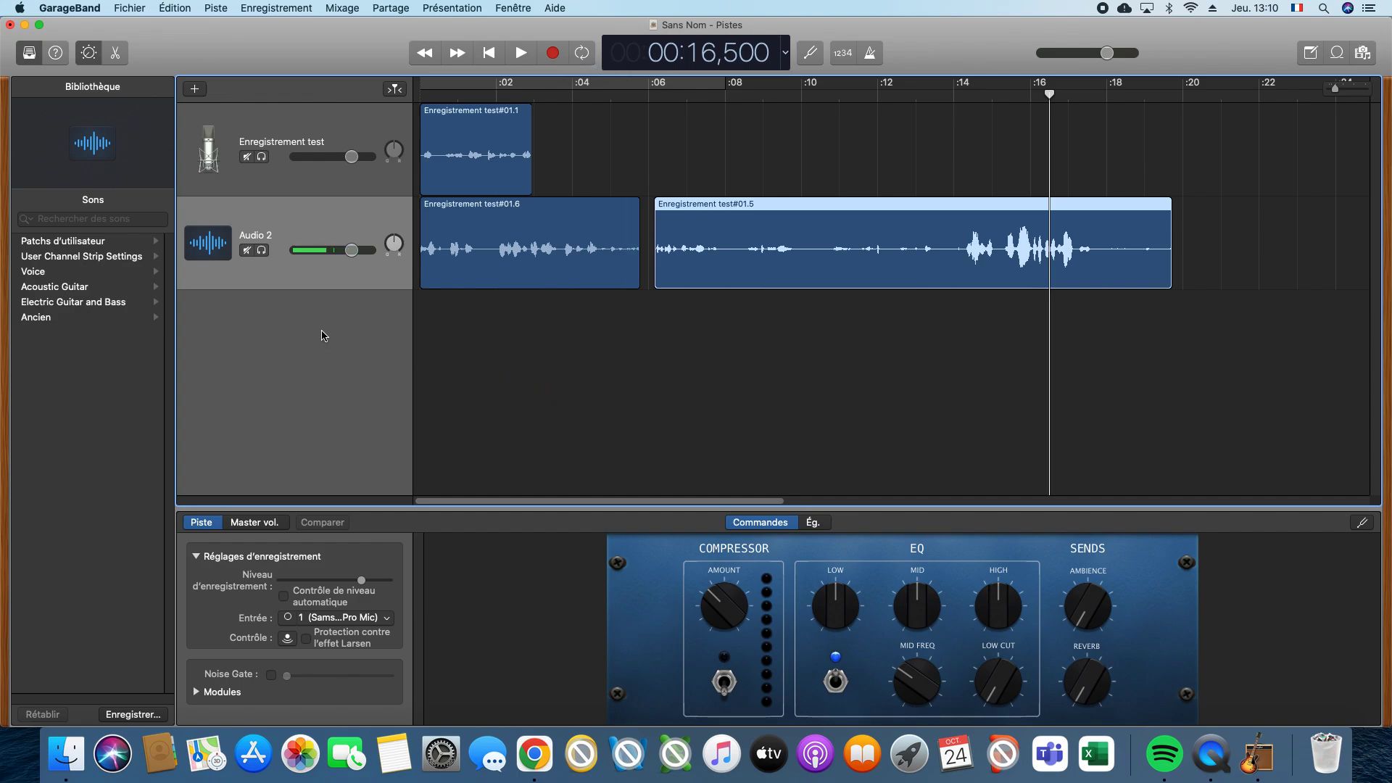
Delete both audio tracks together with their regions and create a new microphone audio track
right_click(335, 176)
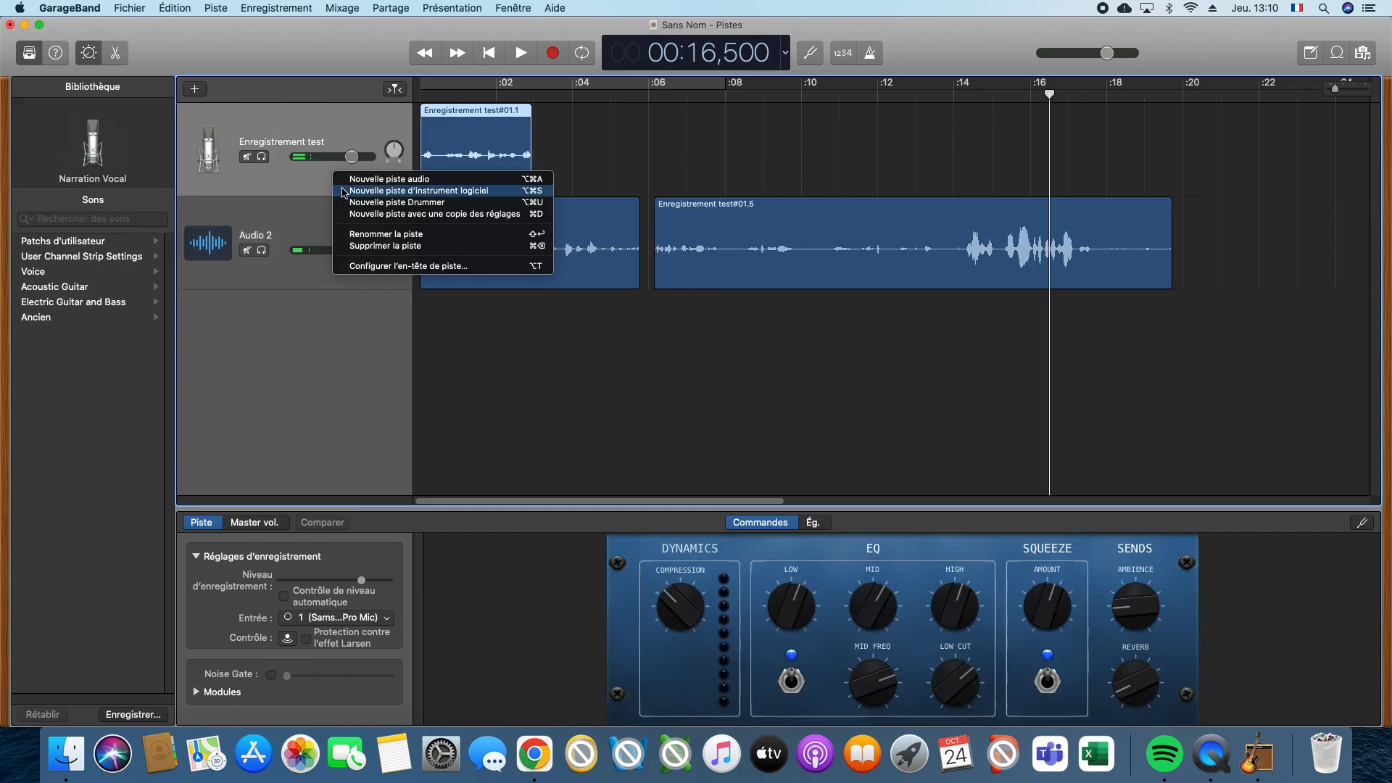
click(390, 247)
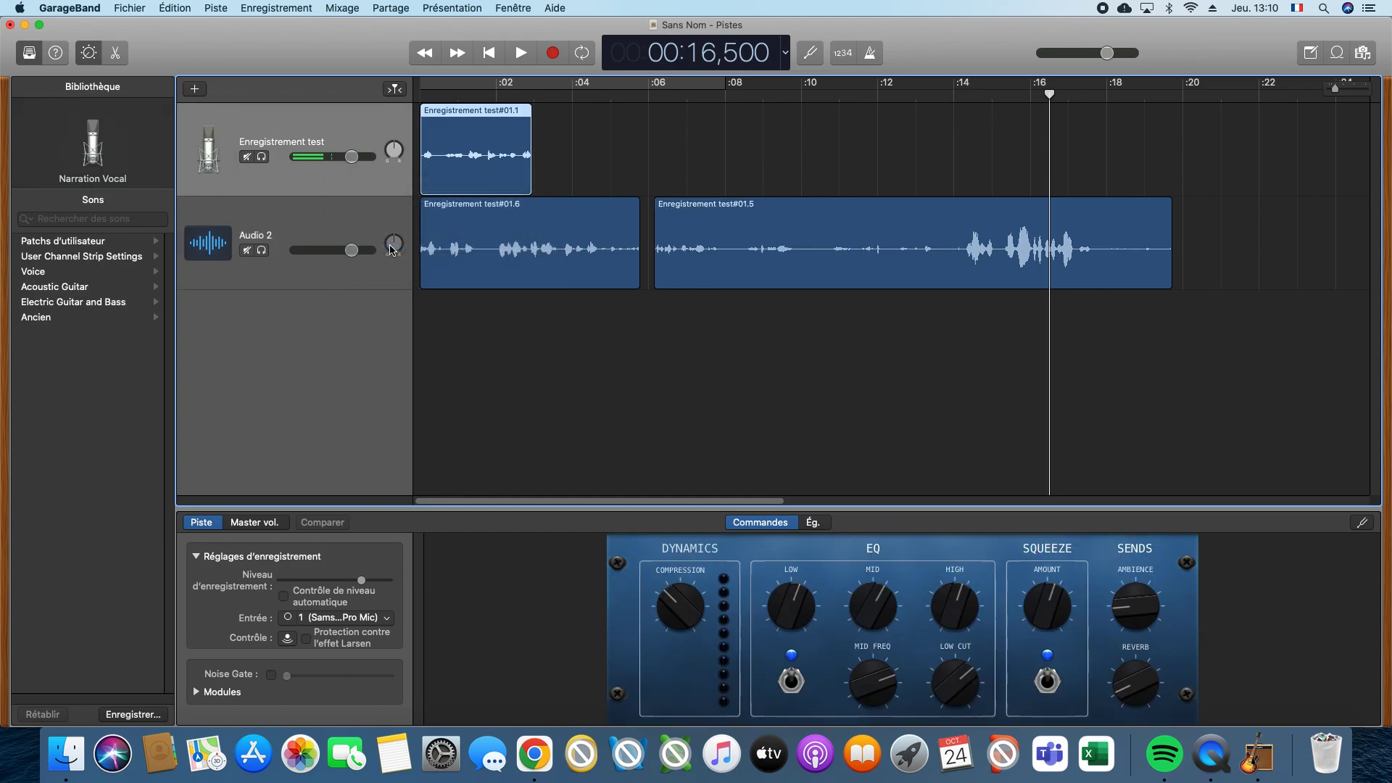
click(804, 257)
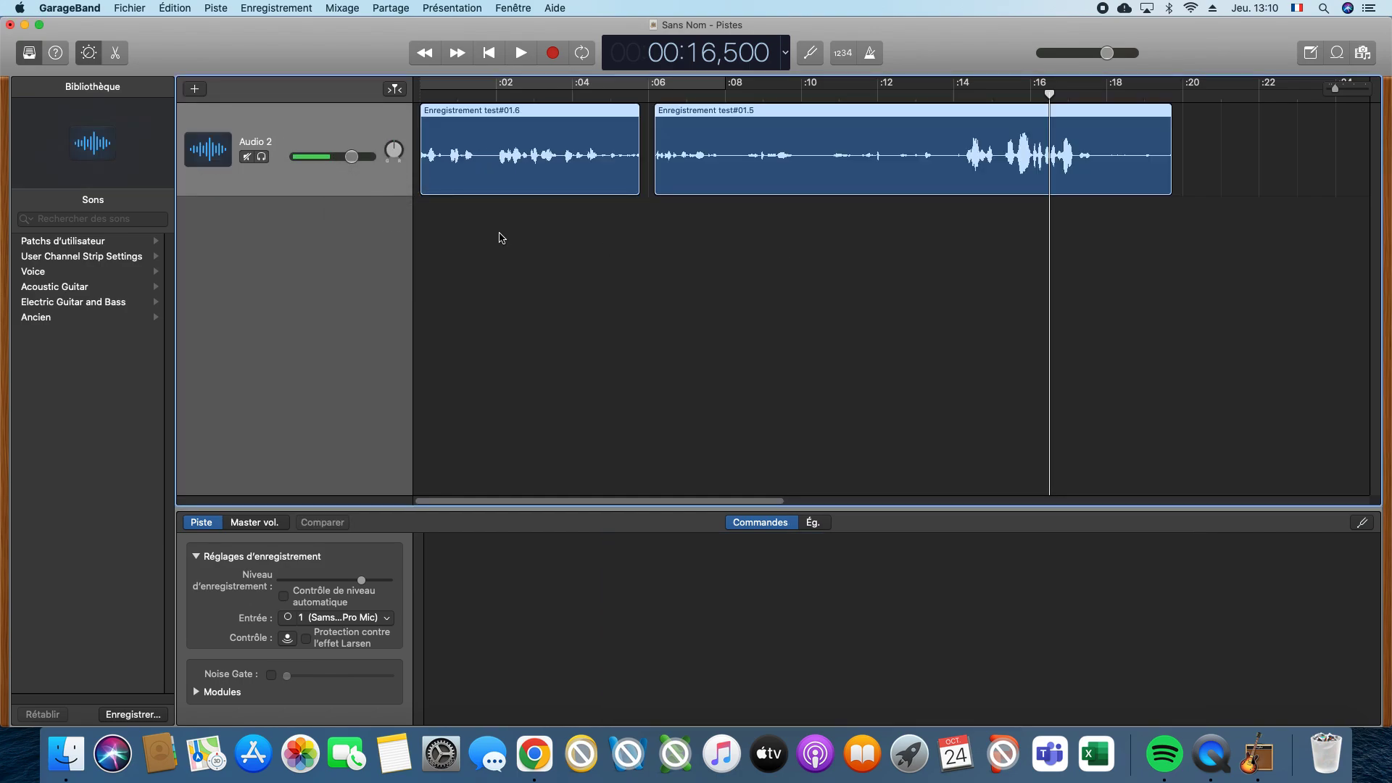
right_click(359, 187)
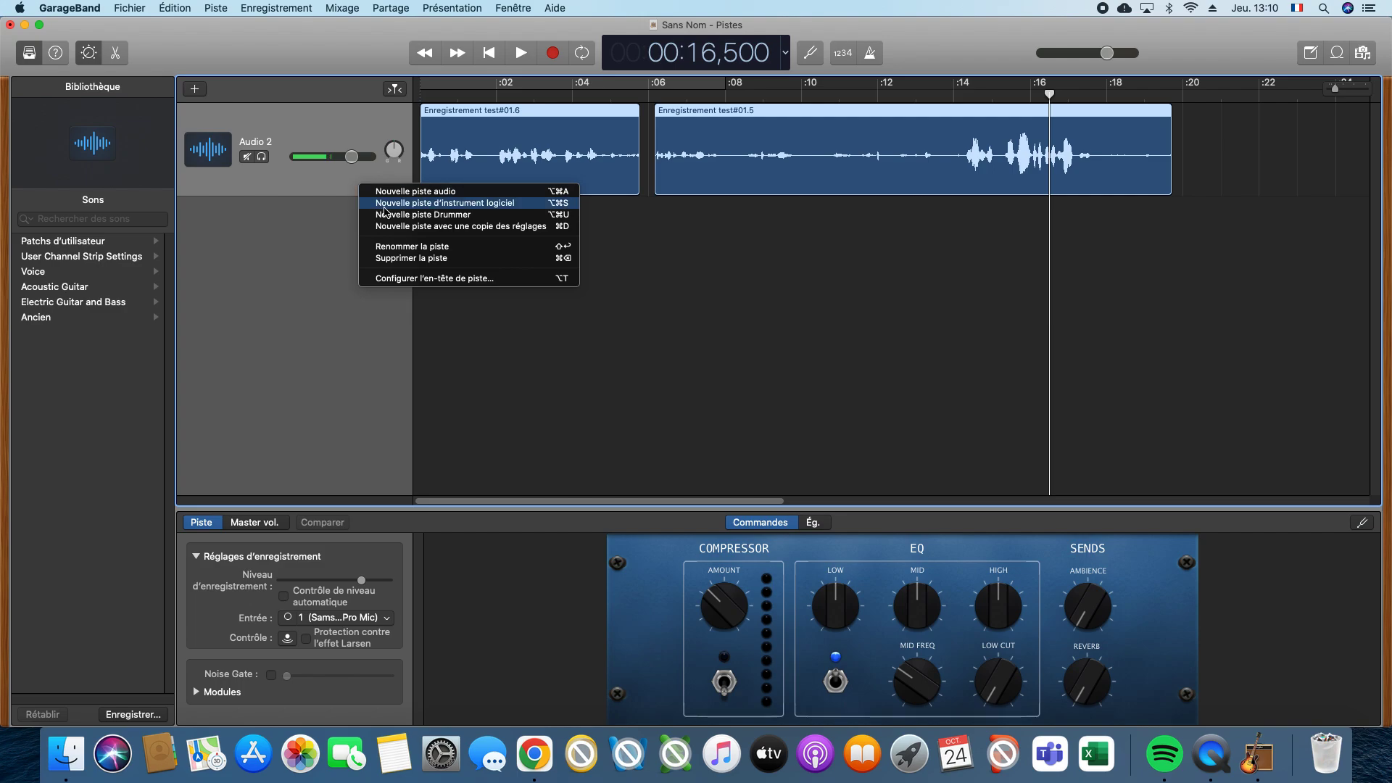
click(419, 260)
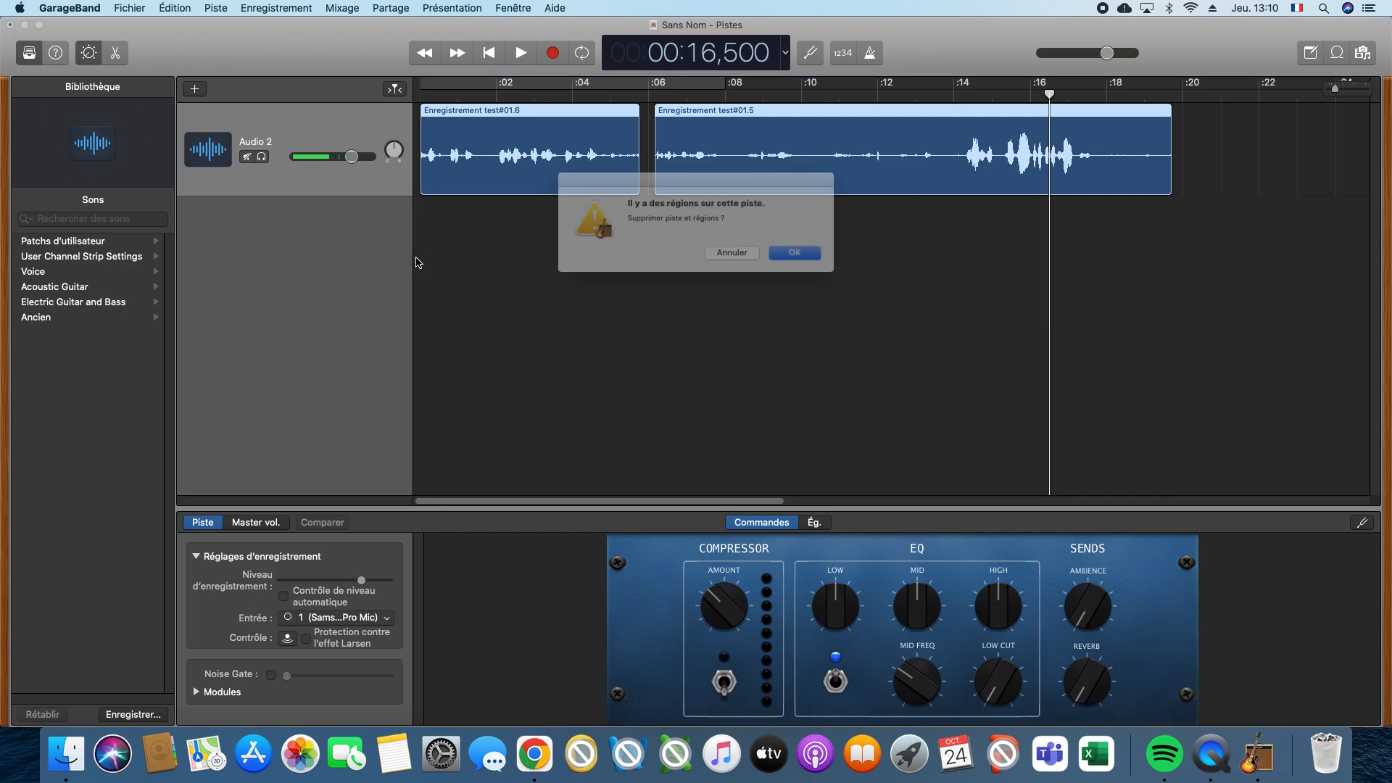
key(super+alt+n)
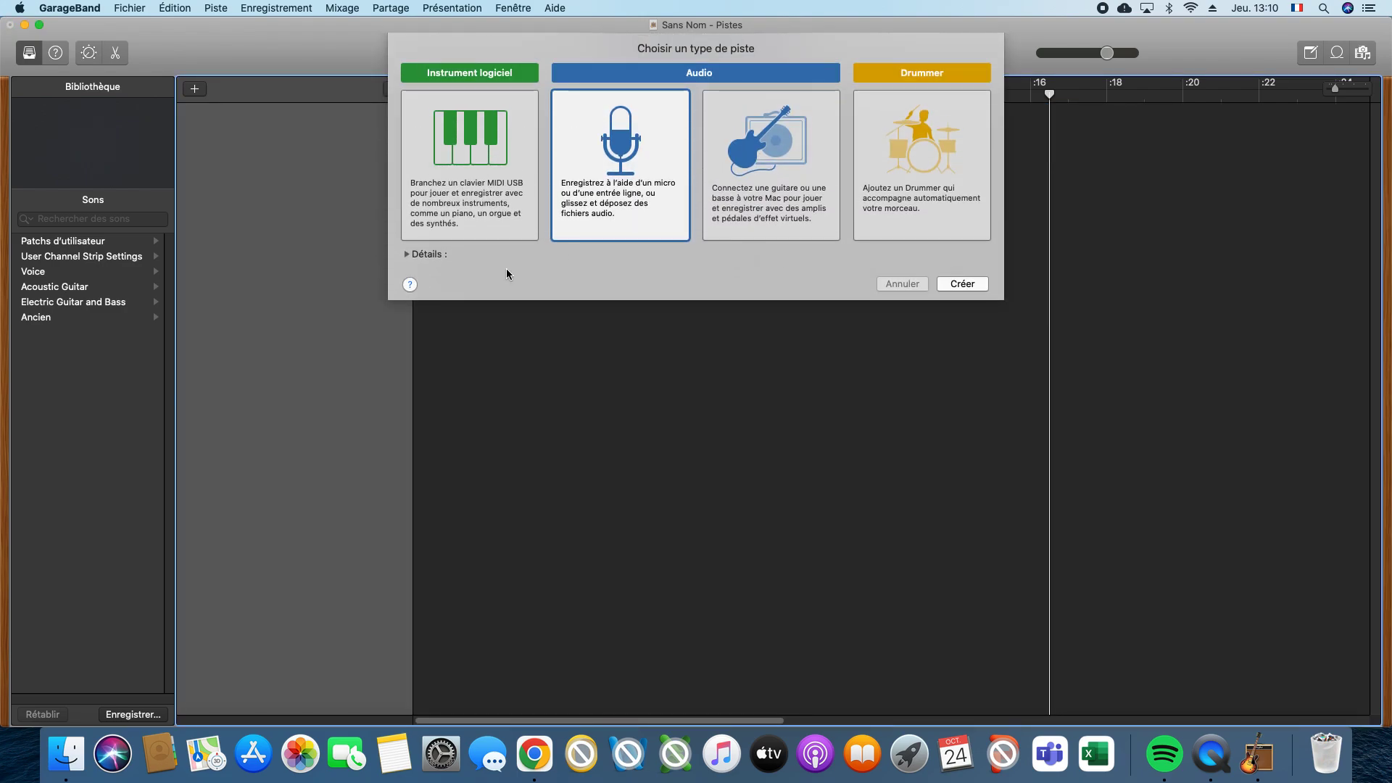
double_click(651, 198)
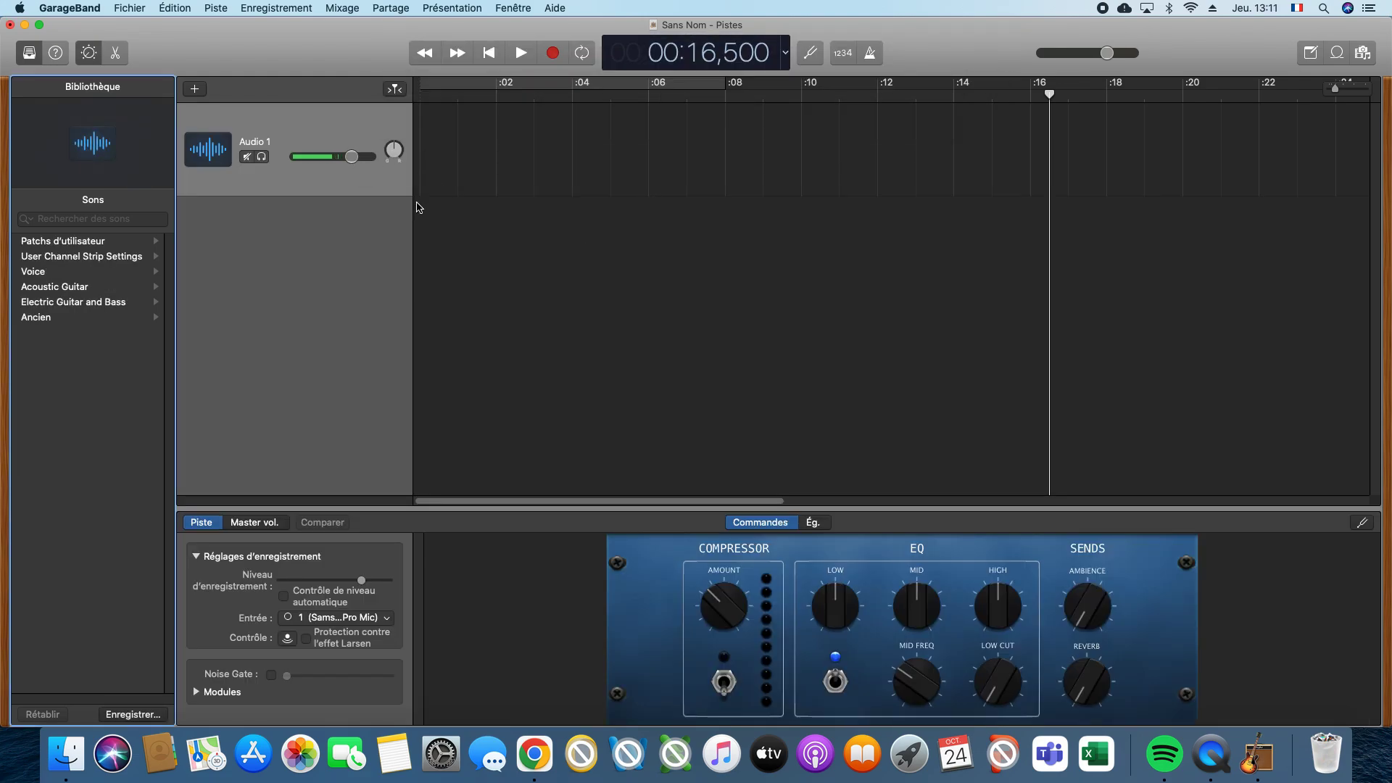
Start adding an audio file to the empty Audio 1 track at about 5 seconds on the timeline
right_click(449, 145)
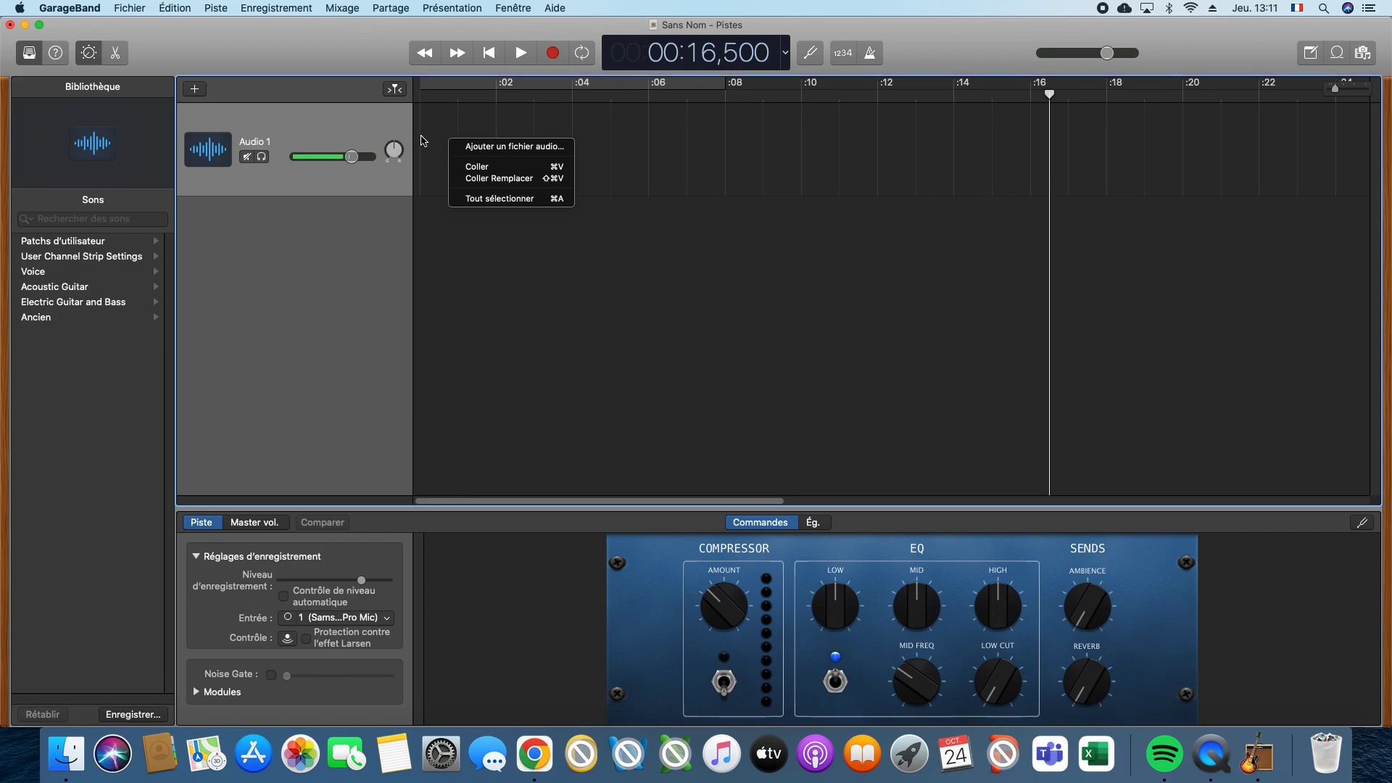
click(382, 125)
right_click(465, 130)
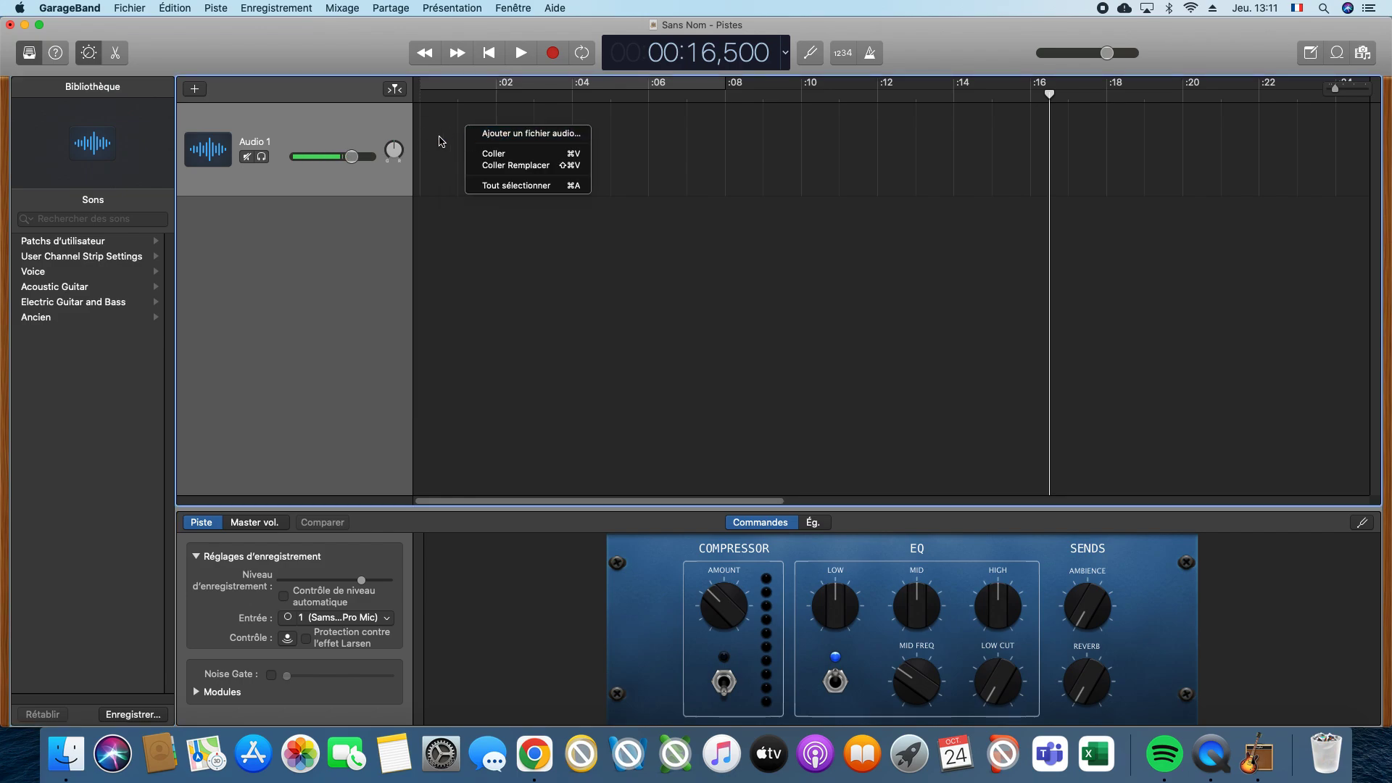
right_click(606, 148)
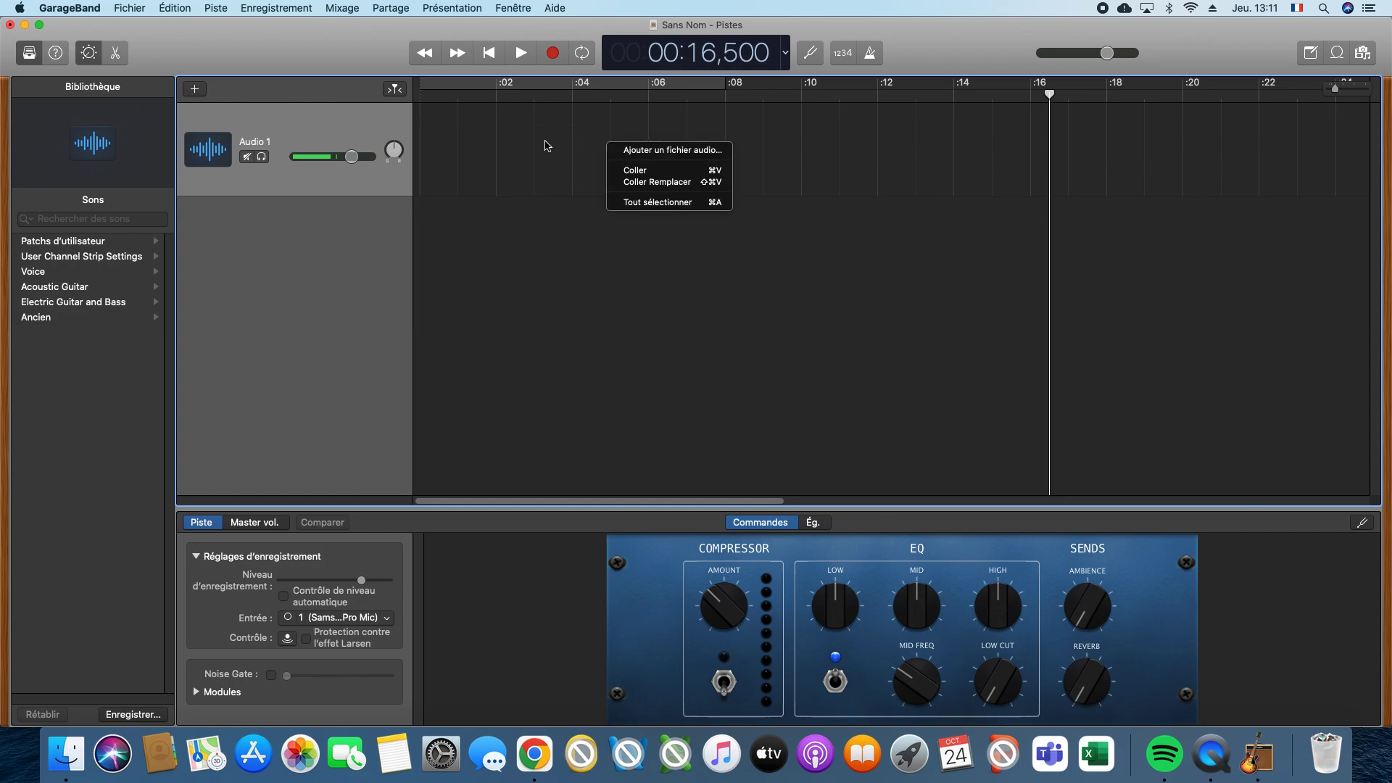
click(637, 154)
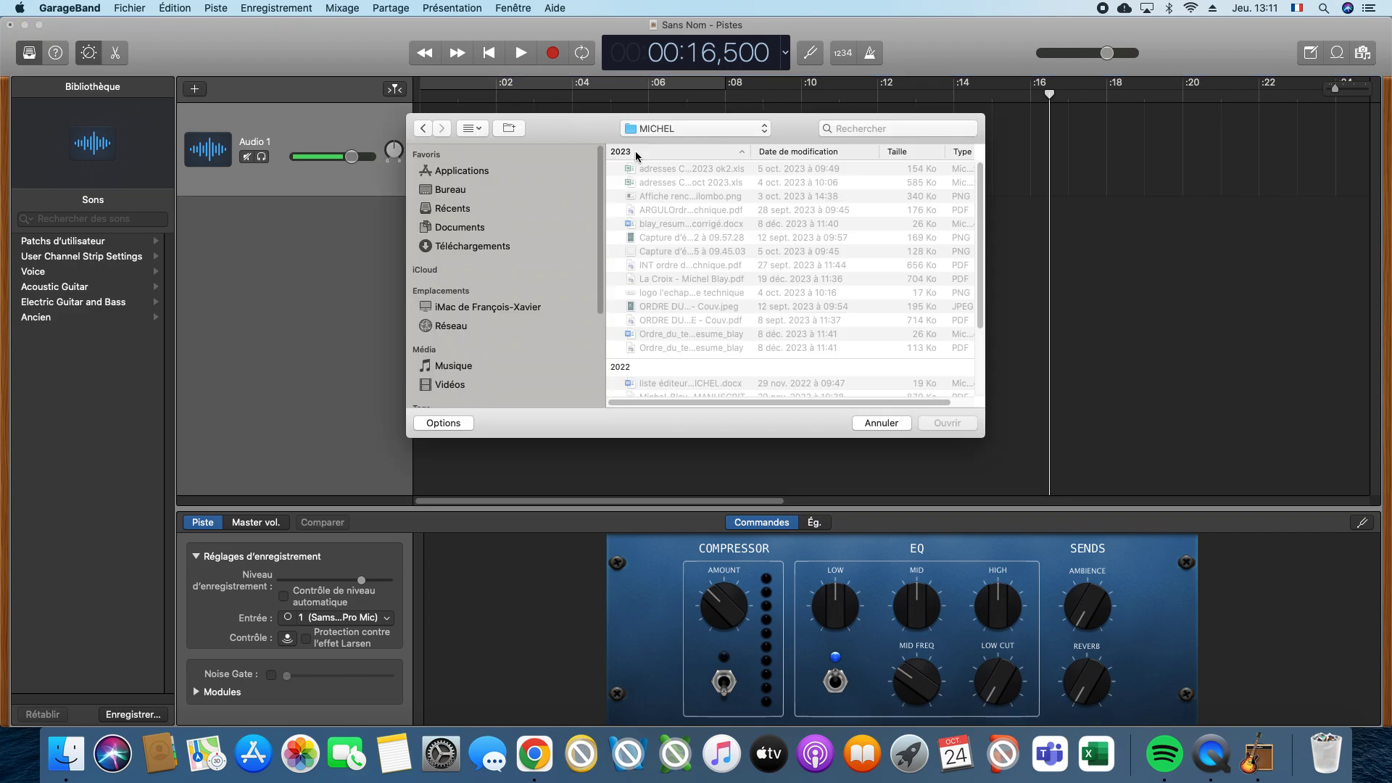
Import the Bird Sounds Spectacular Morning Bird Song.mp3 file from the sons divers folder inside PODCAST LE JARDIN on the Bureau
click(764, 130)
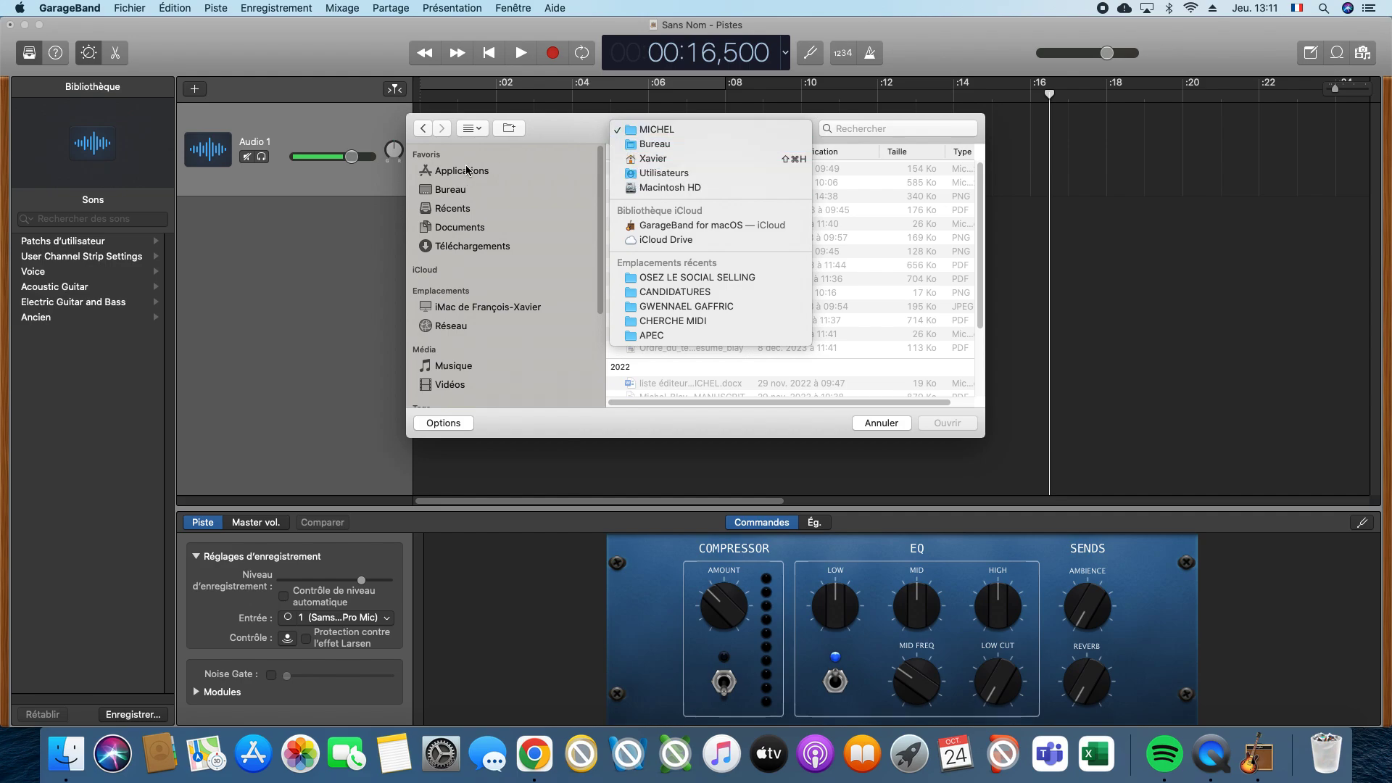
click(461, 190)
click(460, 190)
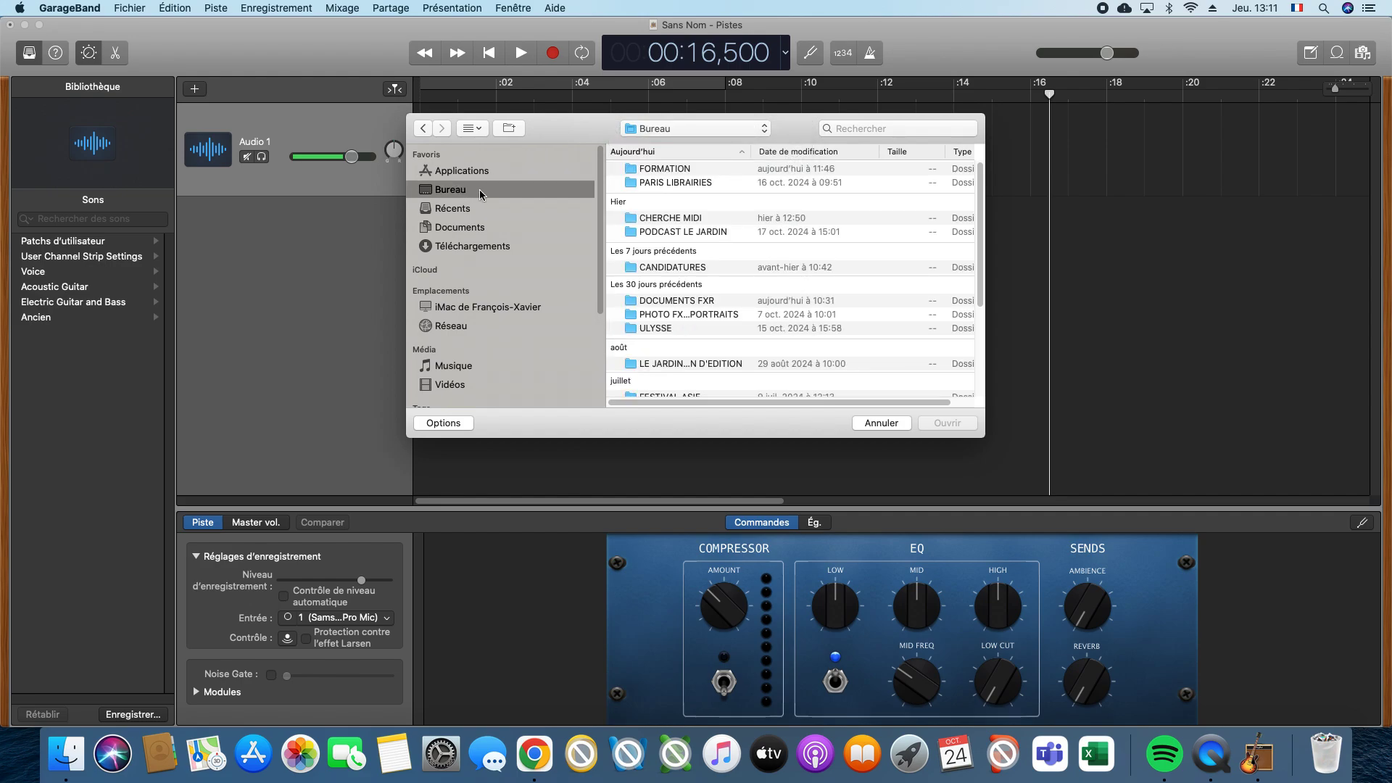
click(682, 232)
double_click(682, 232)
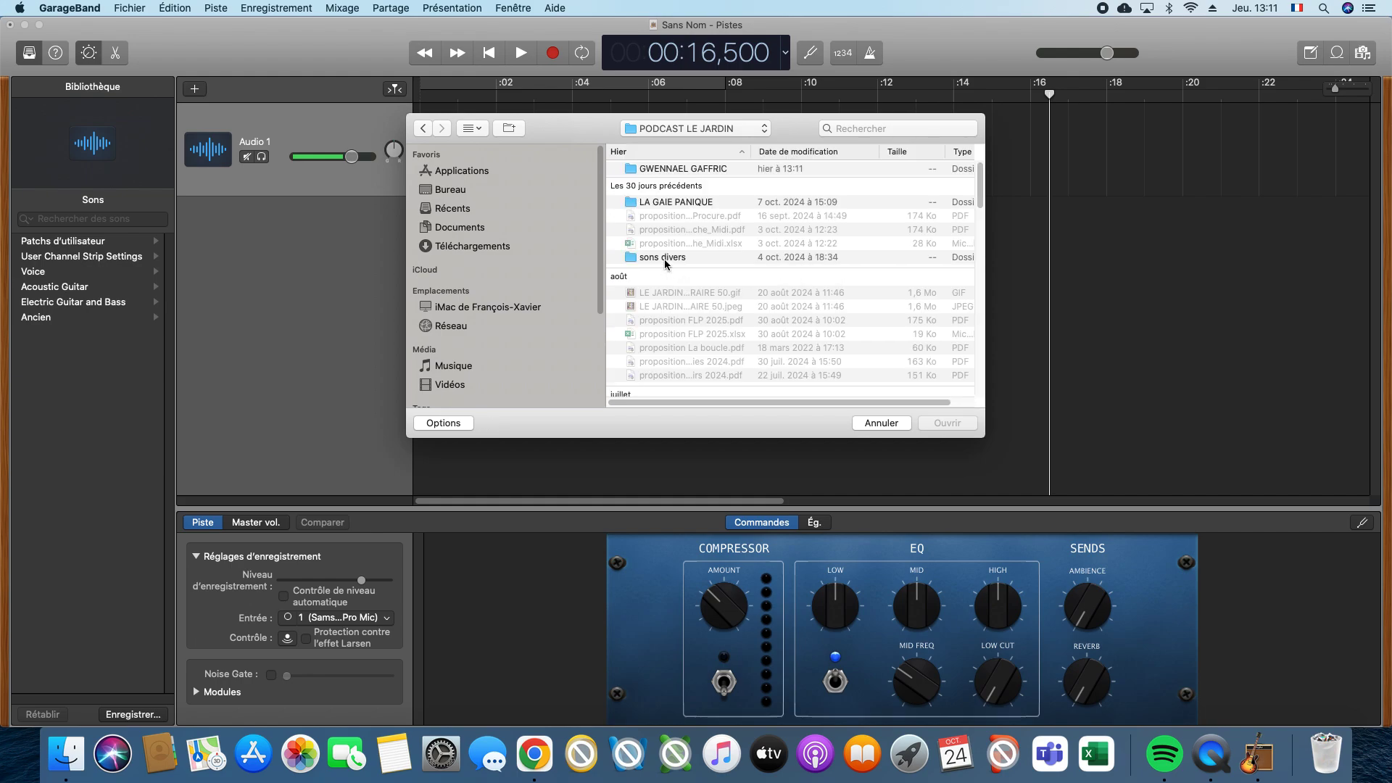
double_click(664, 257)
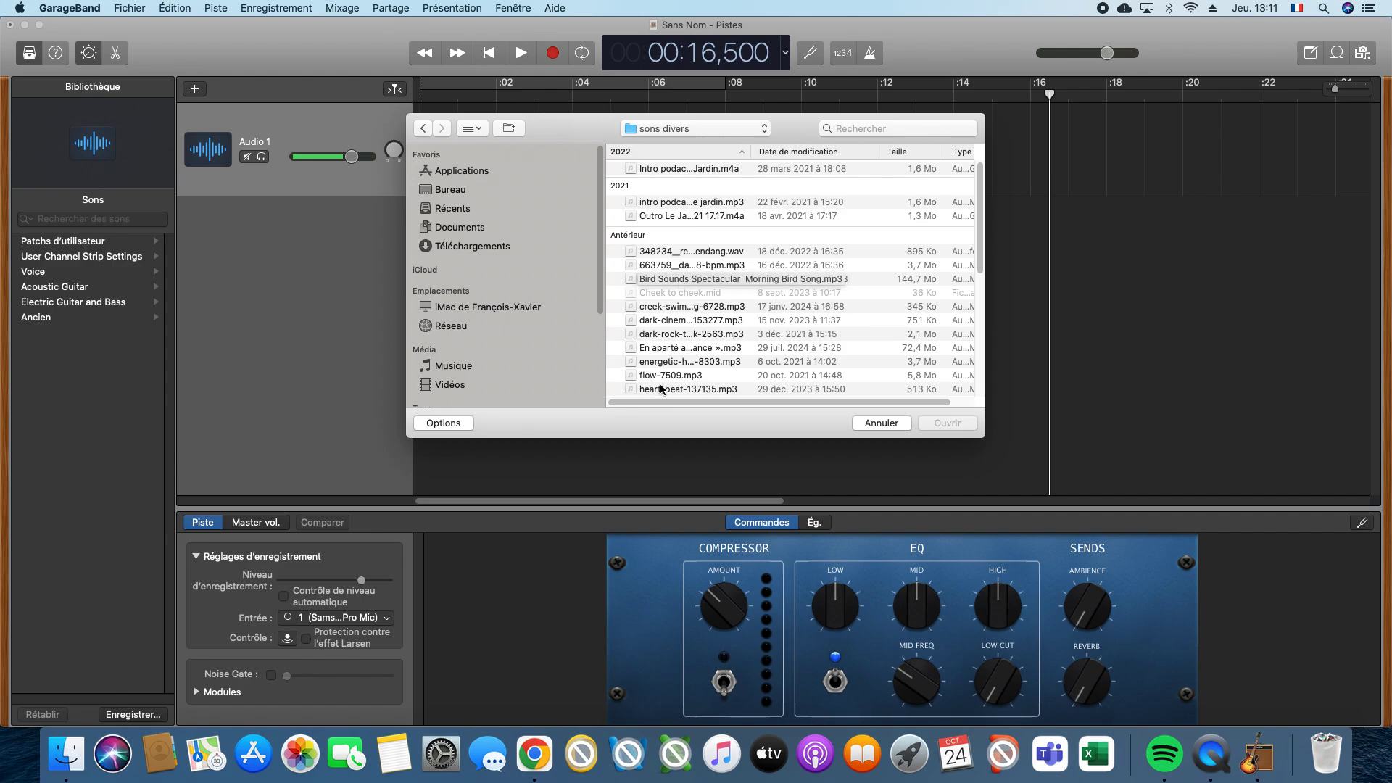
click(662, 282)
double_click(662, 282)
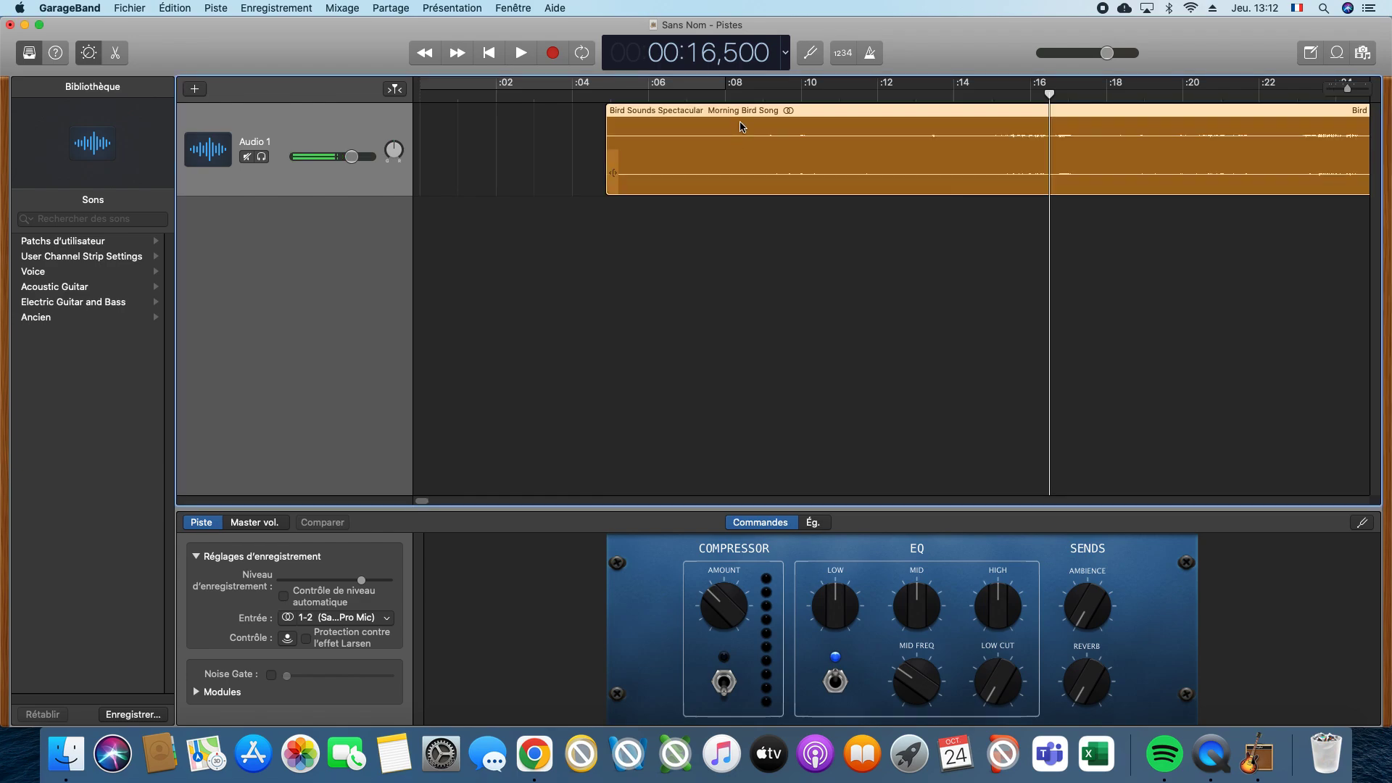
Move the bird song region to the start of the track and play it from 3.5 seconds to about 5.7 seconds
drag(765, 114, 548, 116)
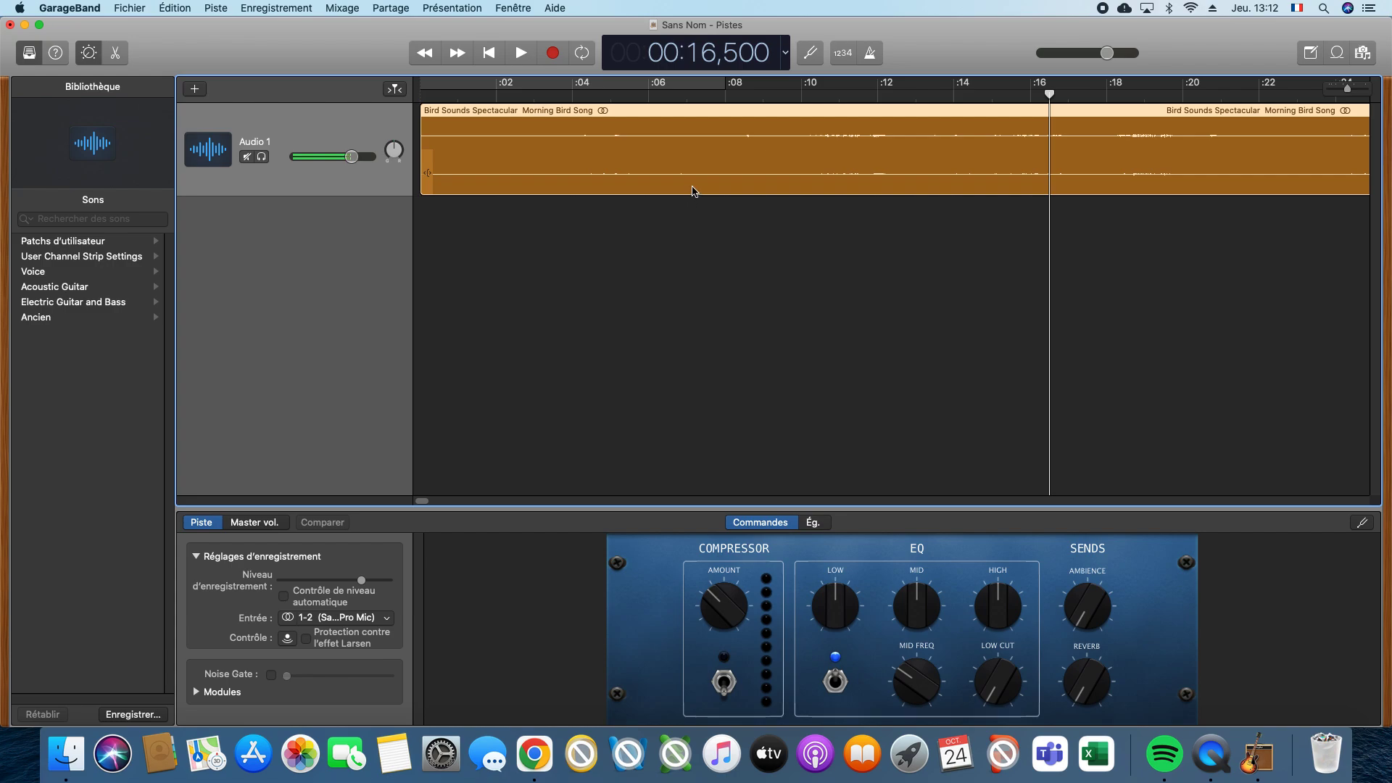
drag(1049, 94, 554, 94)
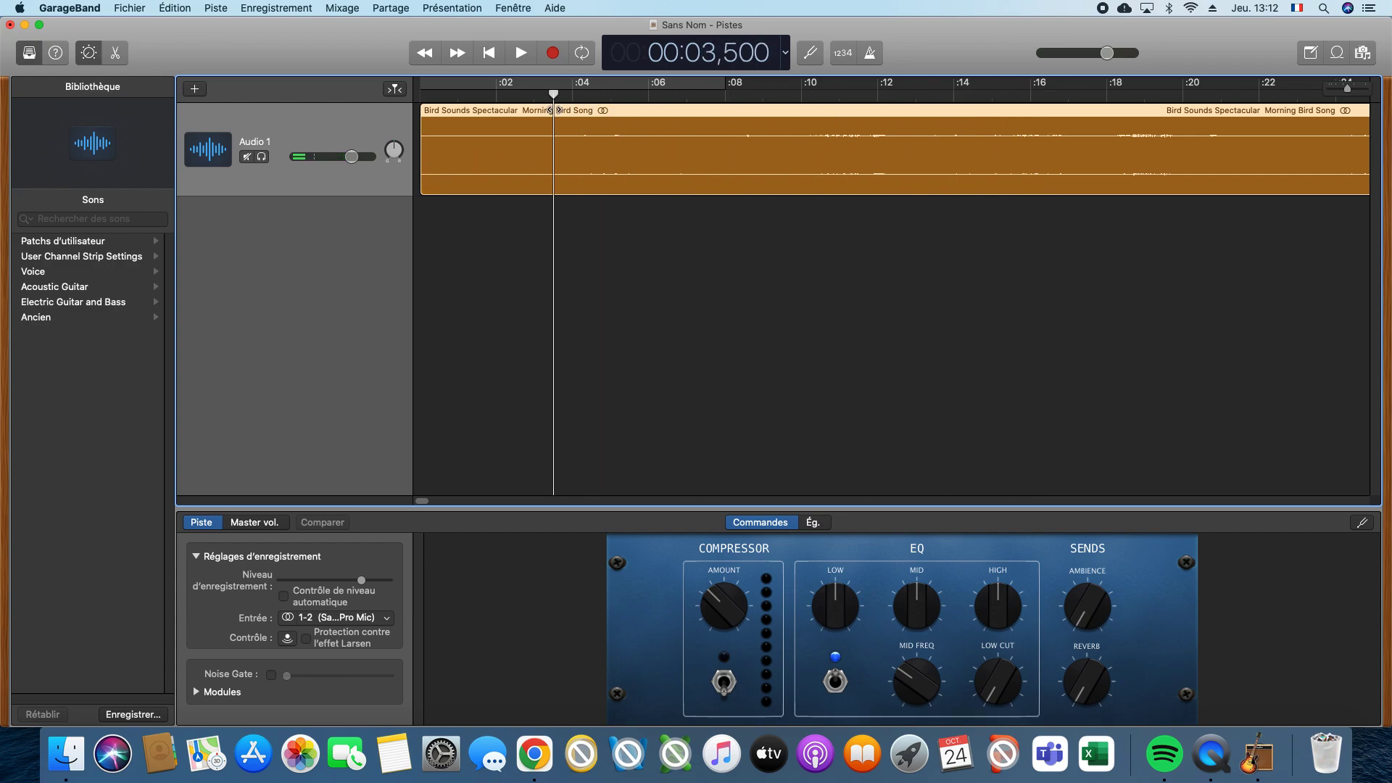
click(522, 57)
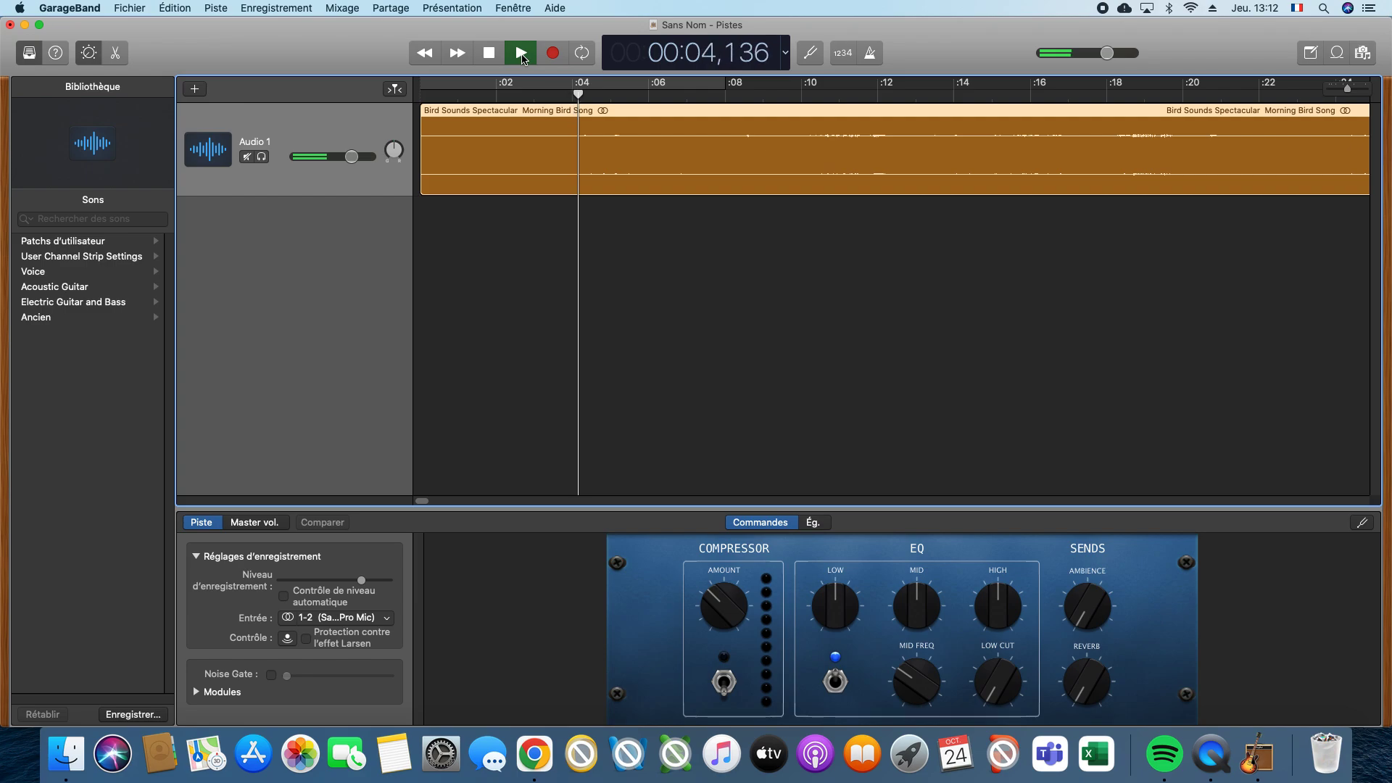
click(517, 60)
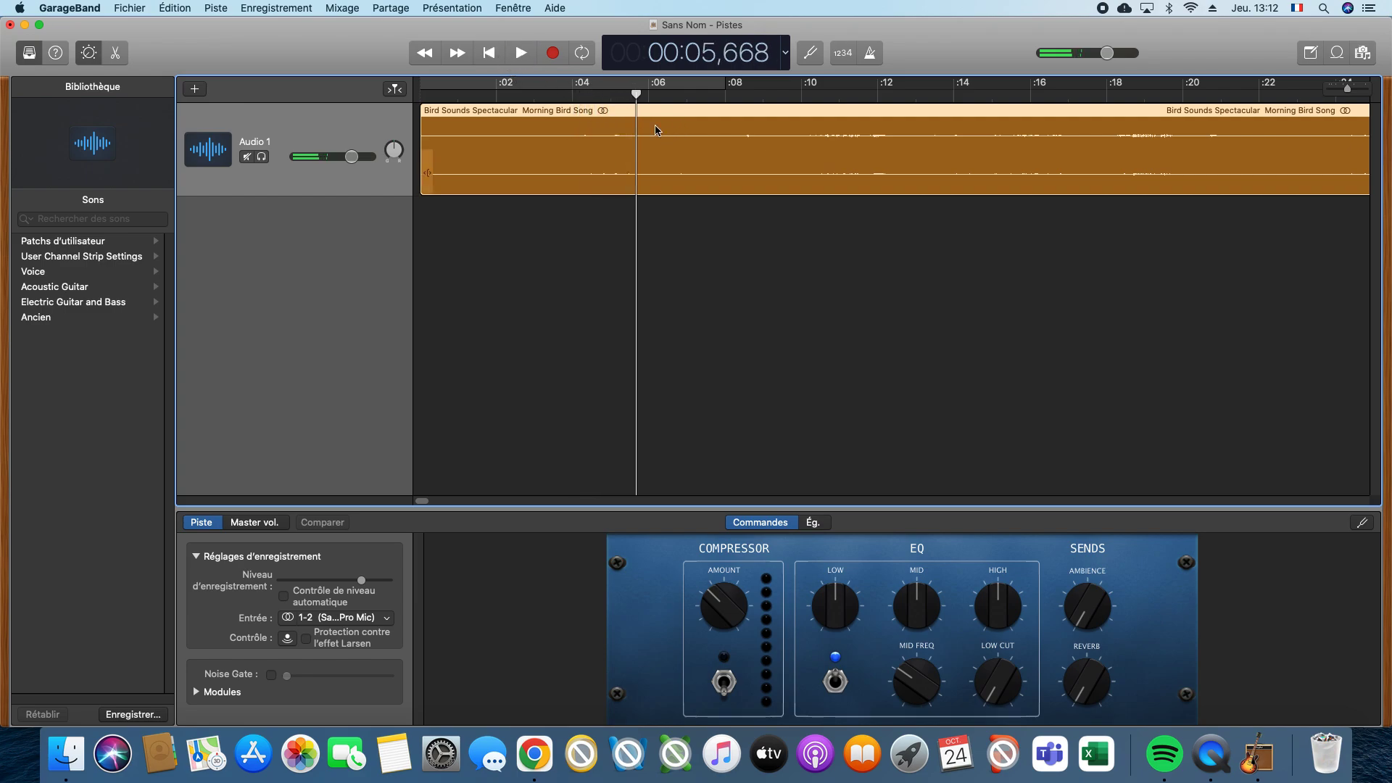
Split the bird song region at about 5.67 seconds and again at 9 seconds
right_click(662, 158)
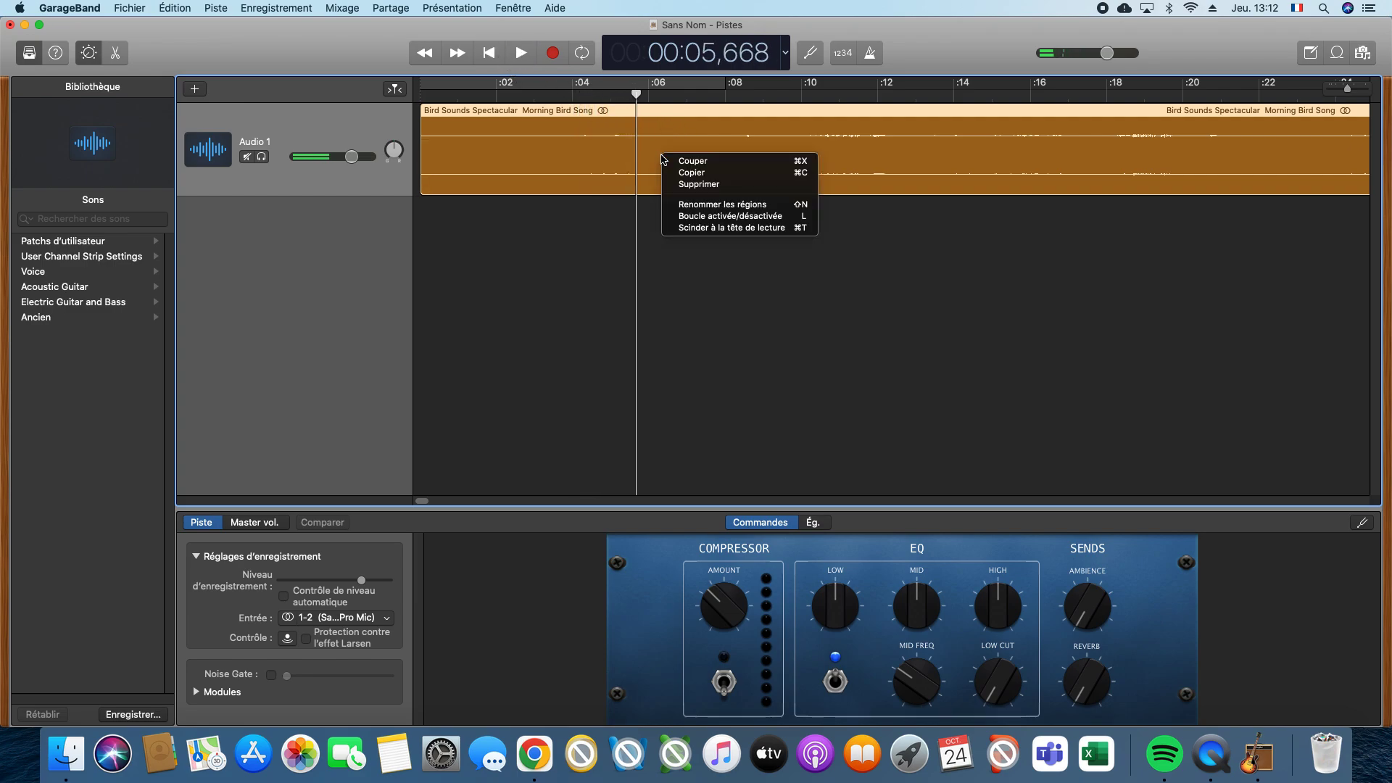
click(696, 228)
drag(637, 94, 764, 96)
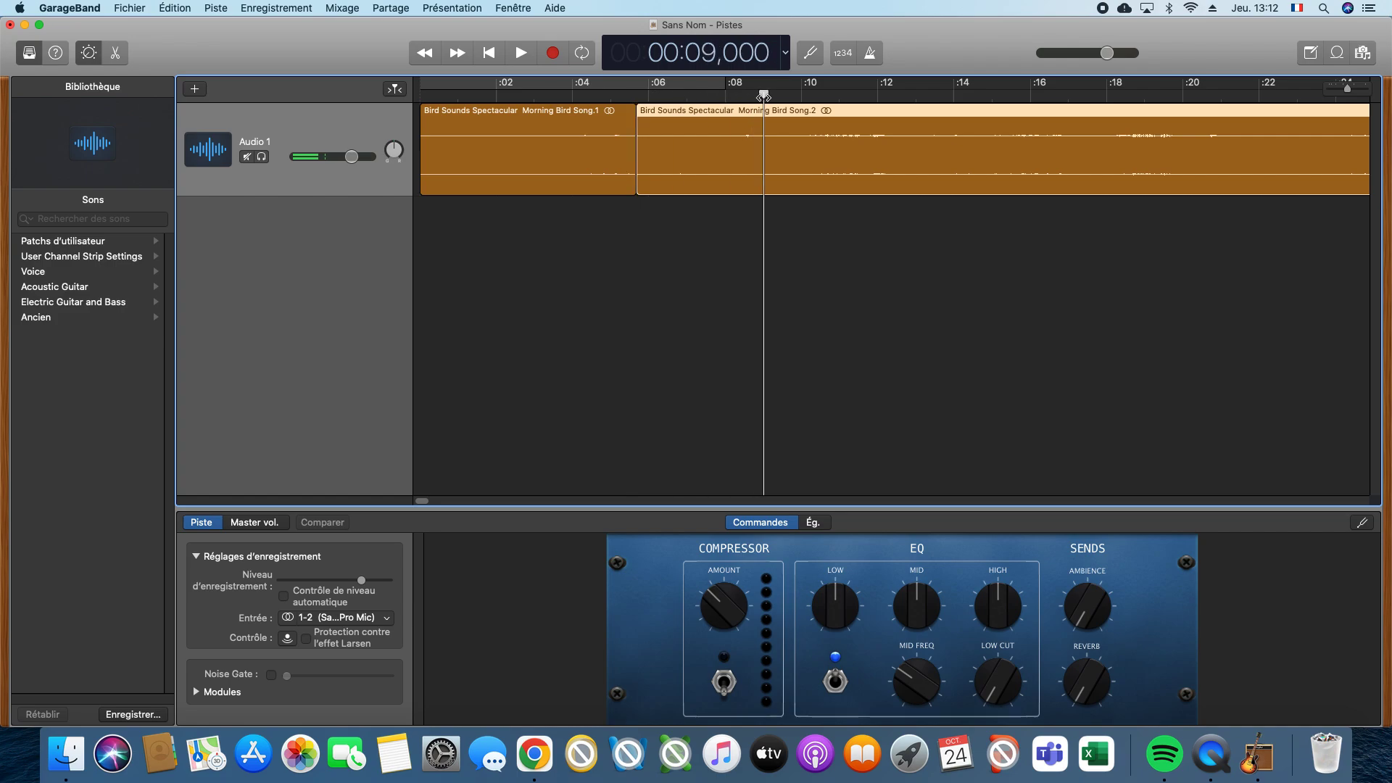
right_click(798, 144)
click(835, 219)
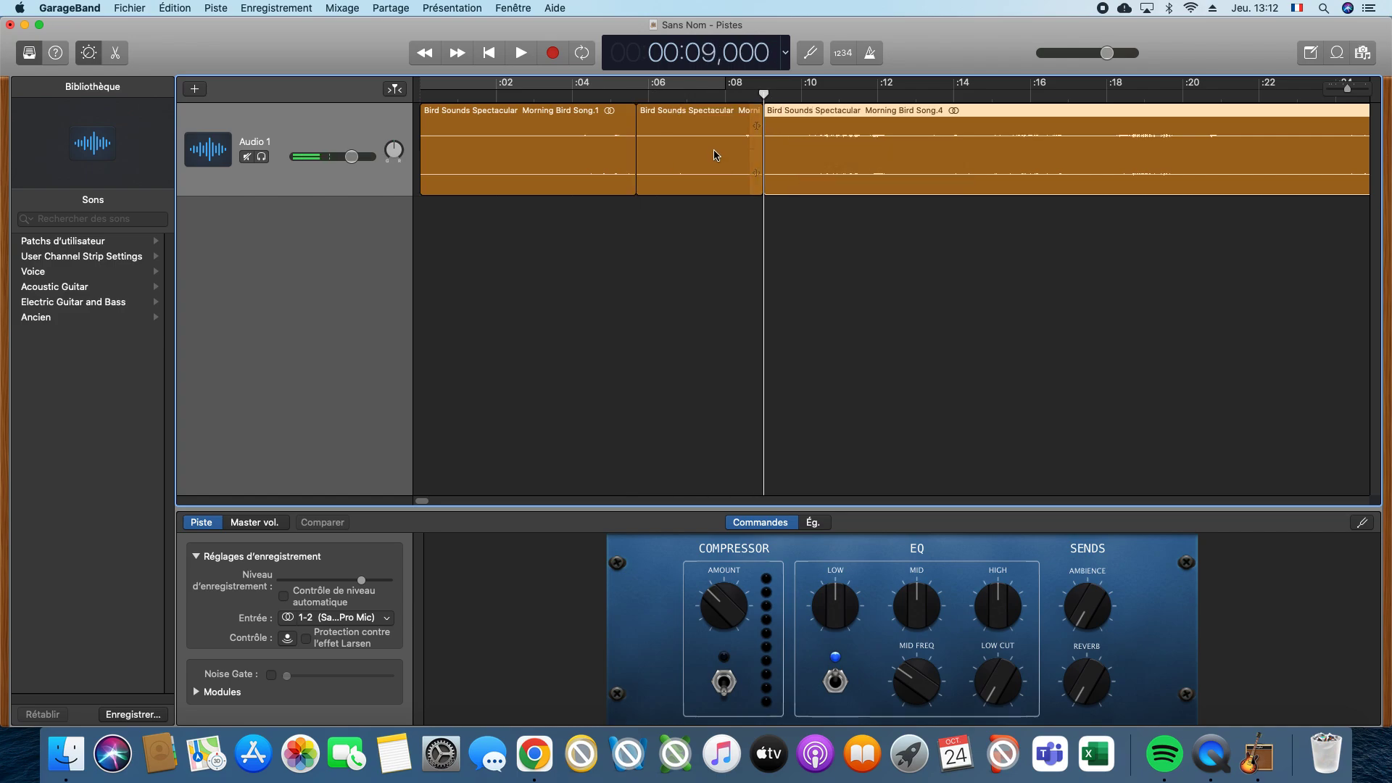
Delete the short middle bird song region and move the following region back against the first one to close the gap
right_click(714, 154)
click(718, 177)
mouse_move(812, 168)
mouse_down()
mouse_move(744, 168)
mouse_move(870, 171)
mouse_move(724, 168)
mouse_move(809, 169)
mouse_up()
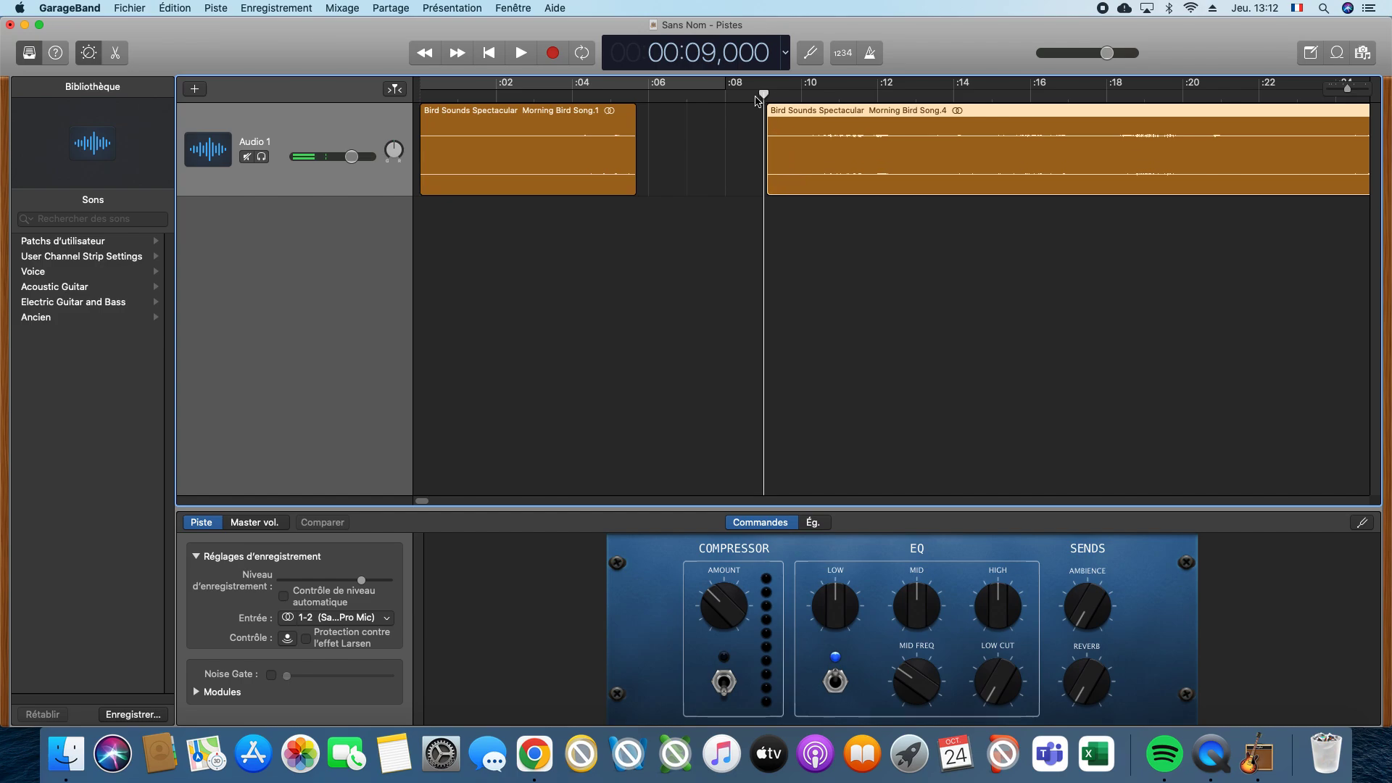
drag(764, 95, 676, 118)
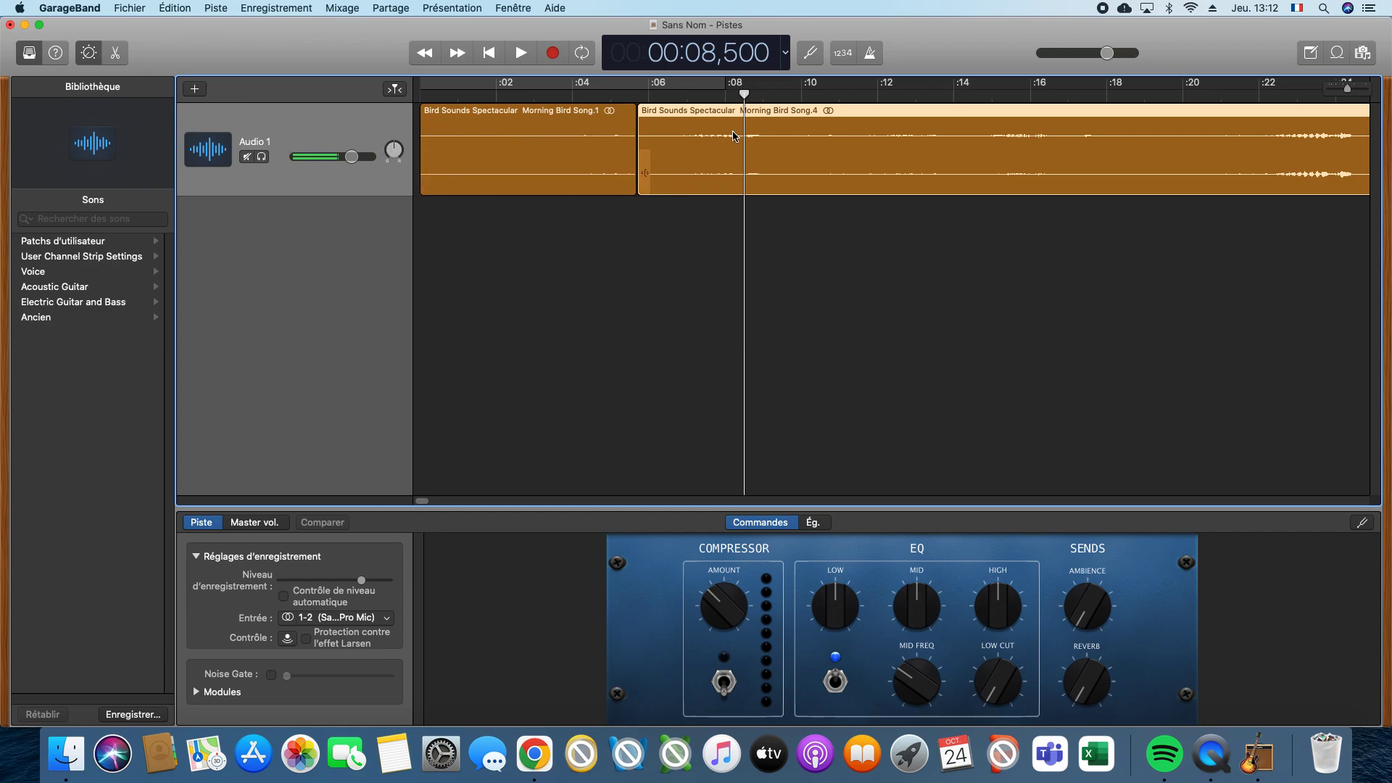
Add a second audio track and move the first bird song region down to its start
right_click(362, 238)
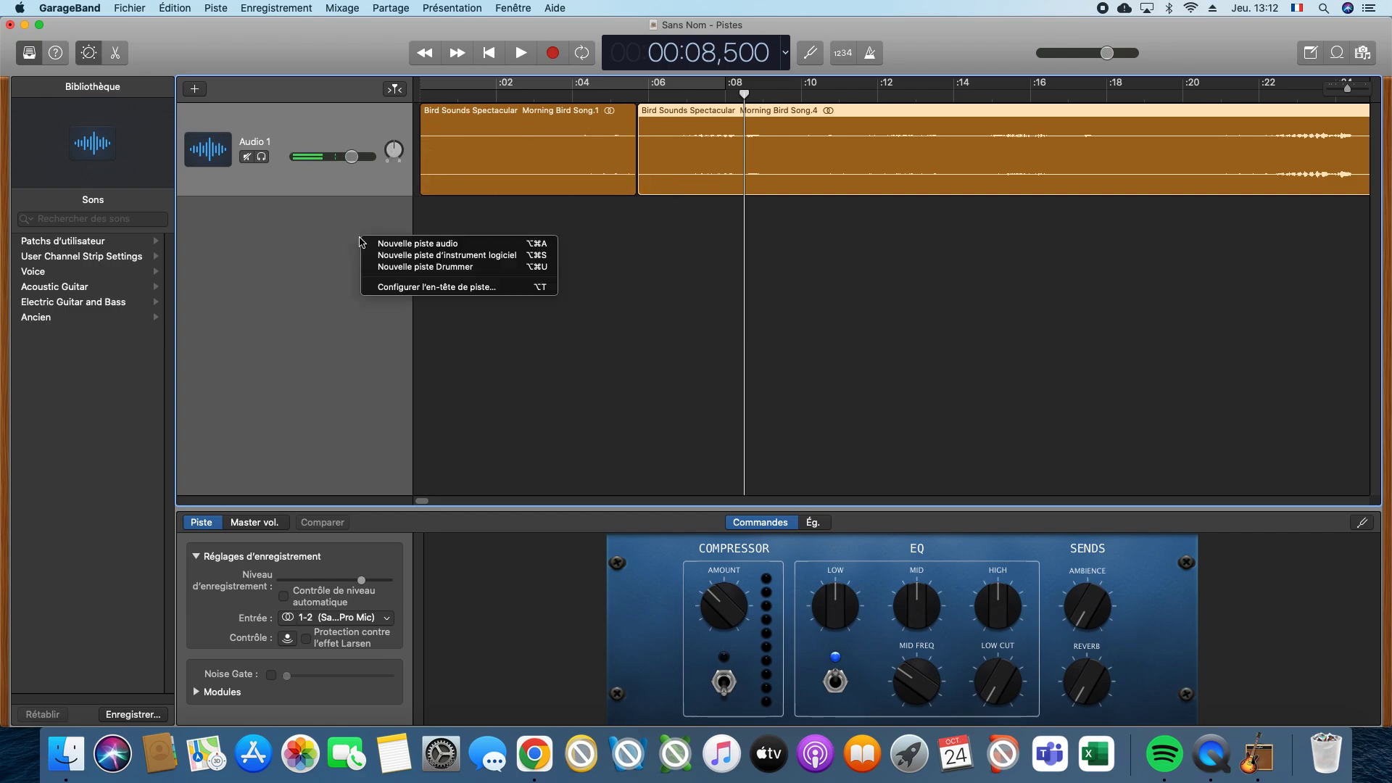
click(399, 245)
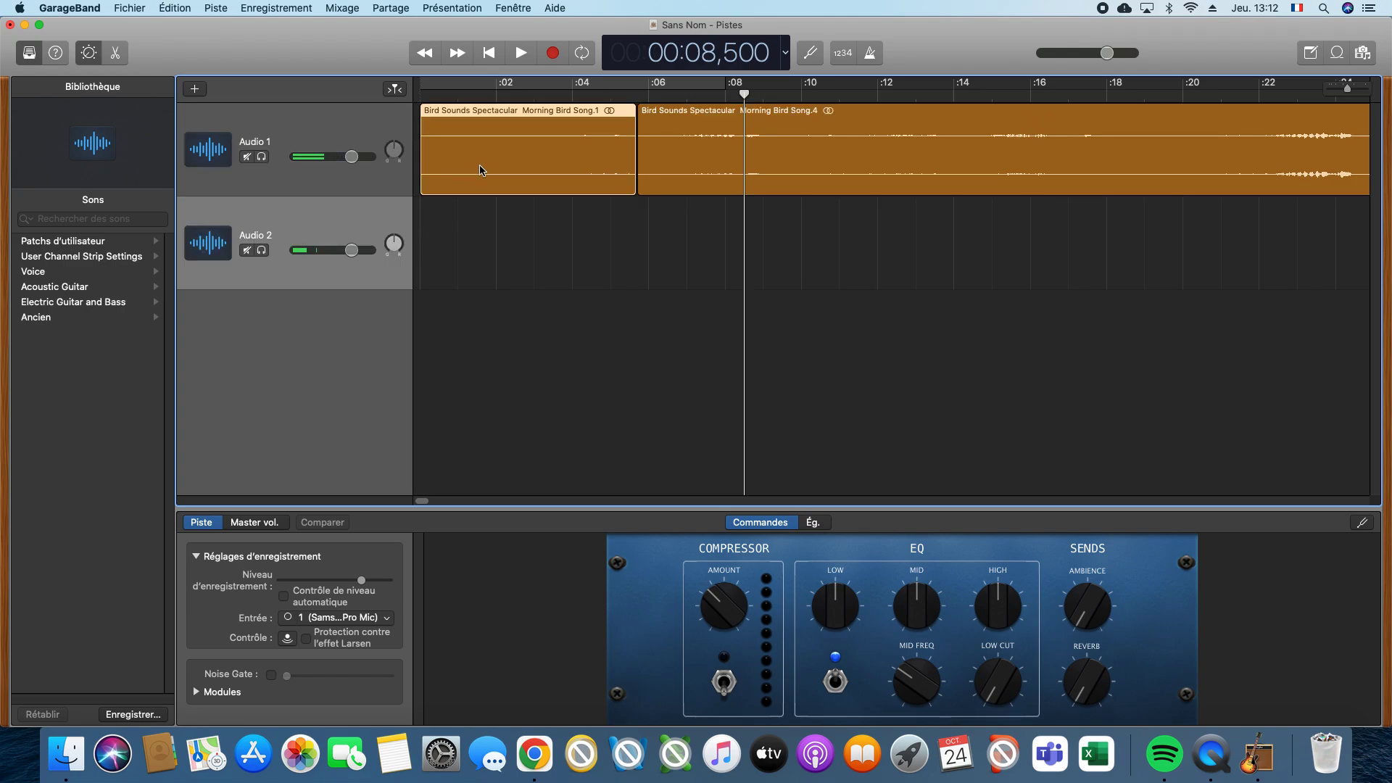
drag(483, 170, 482, 248)
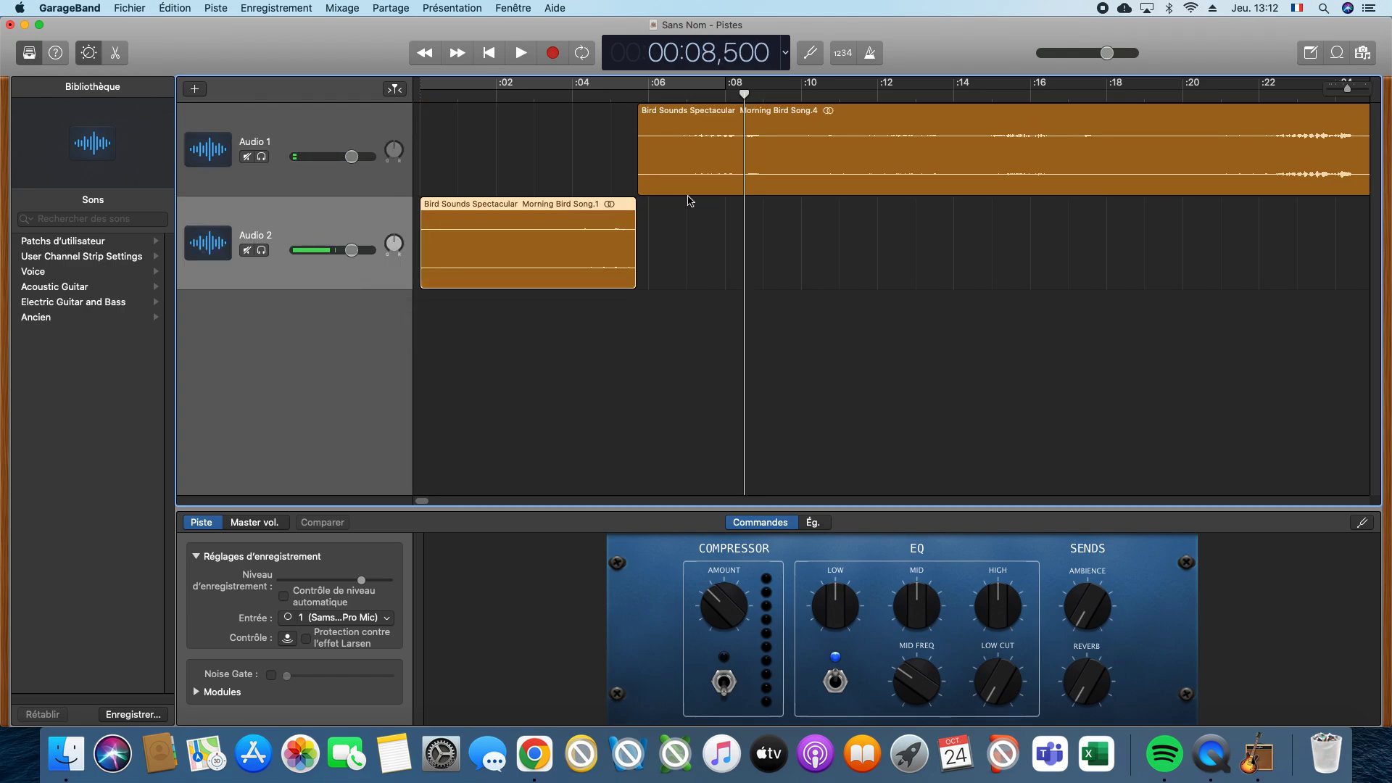
Shift the long bird song region on Audio 1 earlier to about 4 seconds, overlapping the end of the region below
mouse_move(694, 150)
mouse_down()
mouse_move(735, 151)
mouse_move(685, 153)
mouse_up()
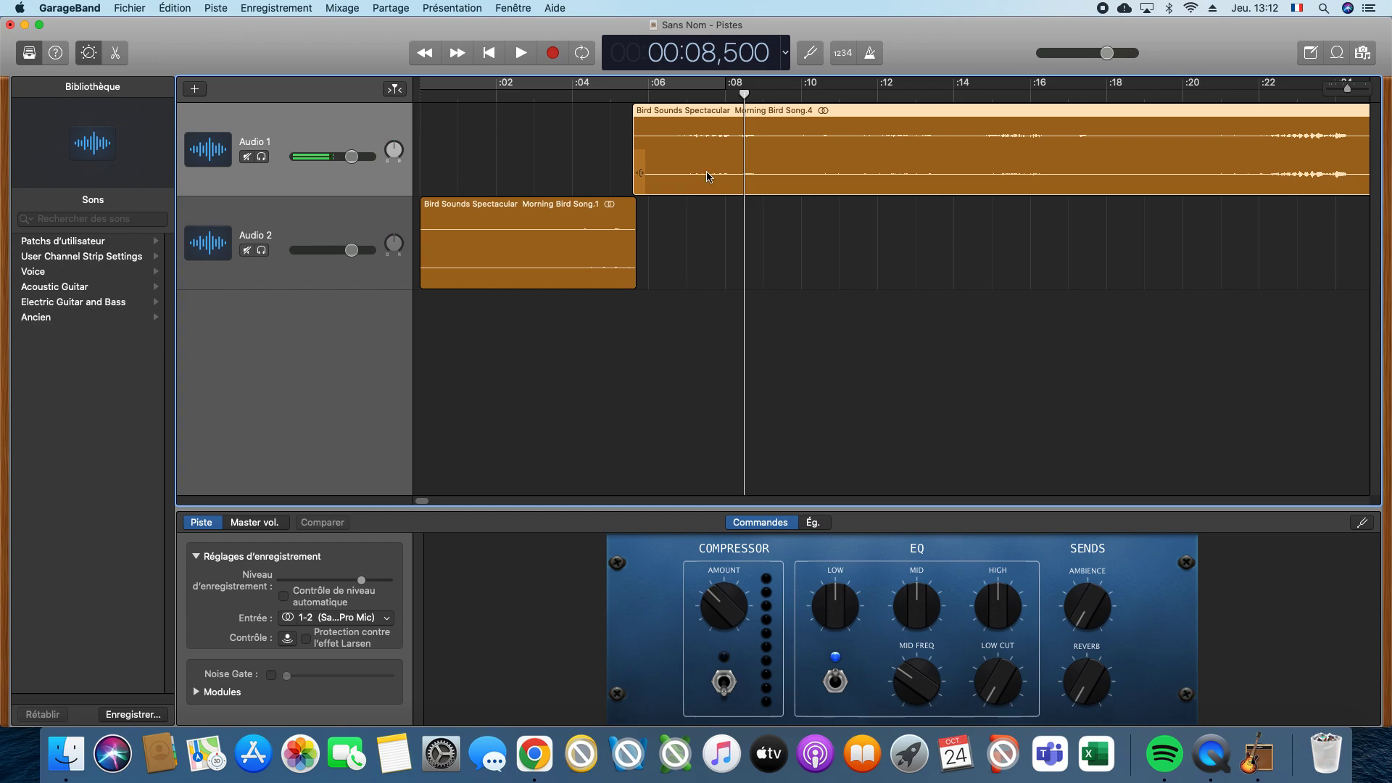
drag(696, 126, 637, 129)
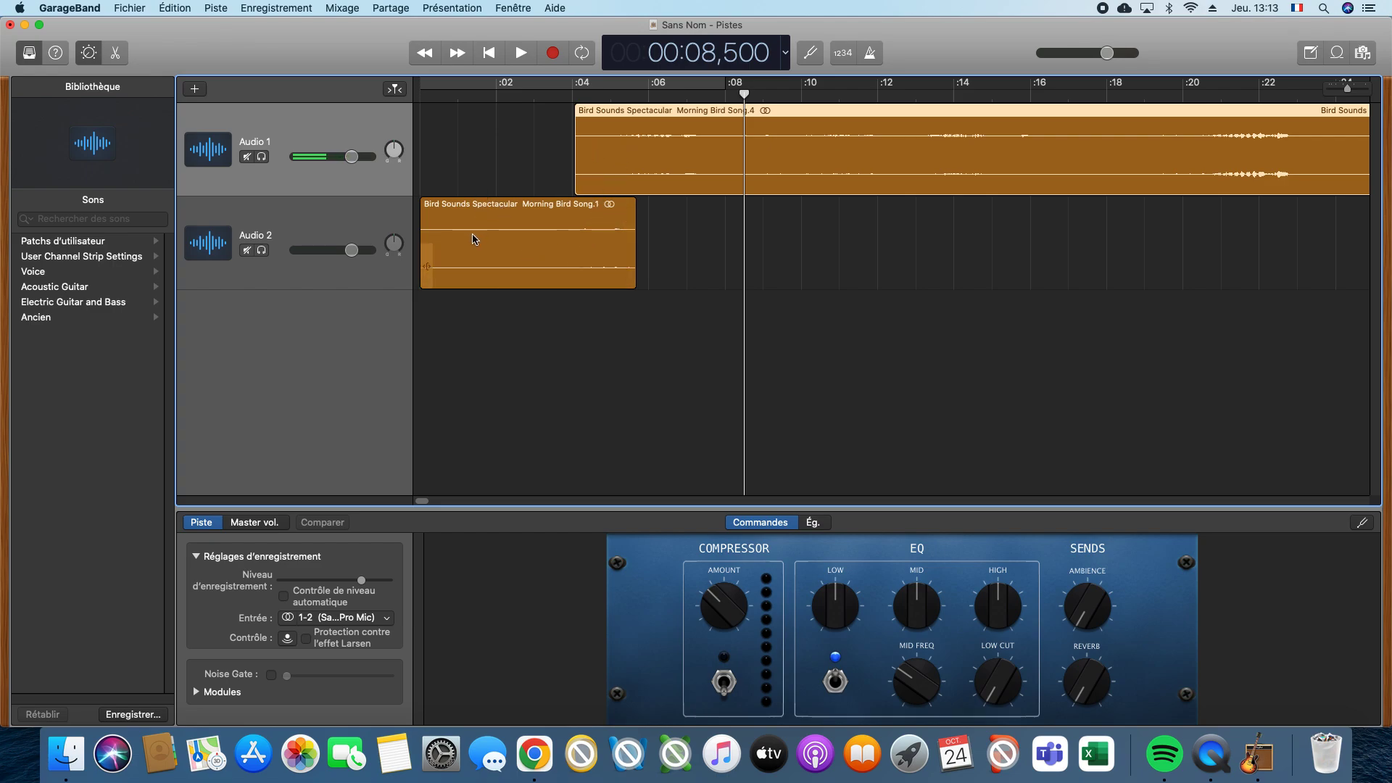
Show track automation and activate the volume curve on the Audio 2 track
click(343, 9)
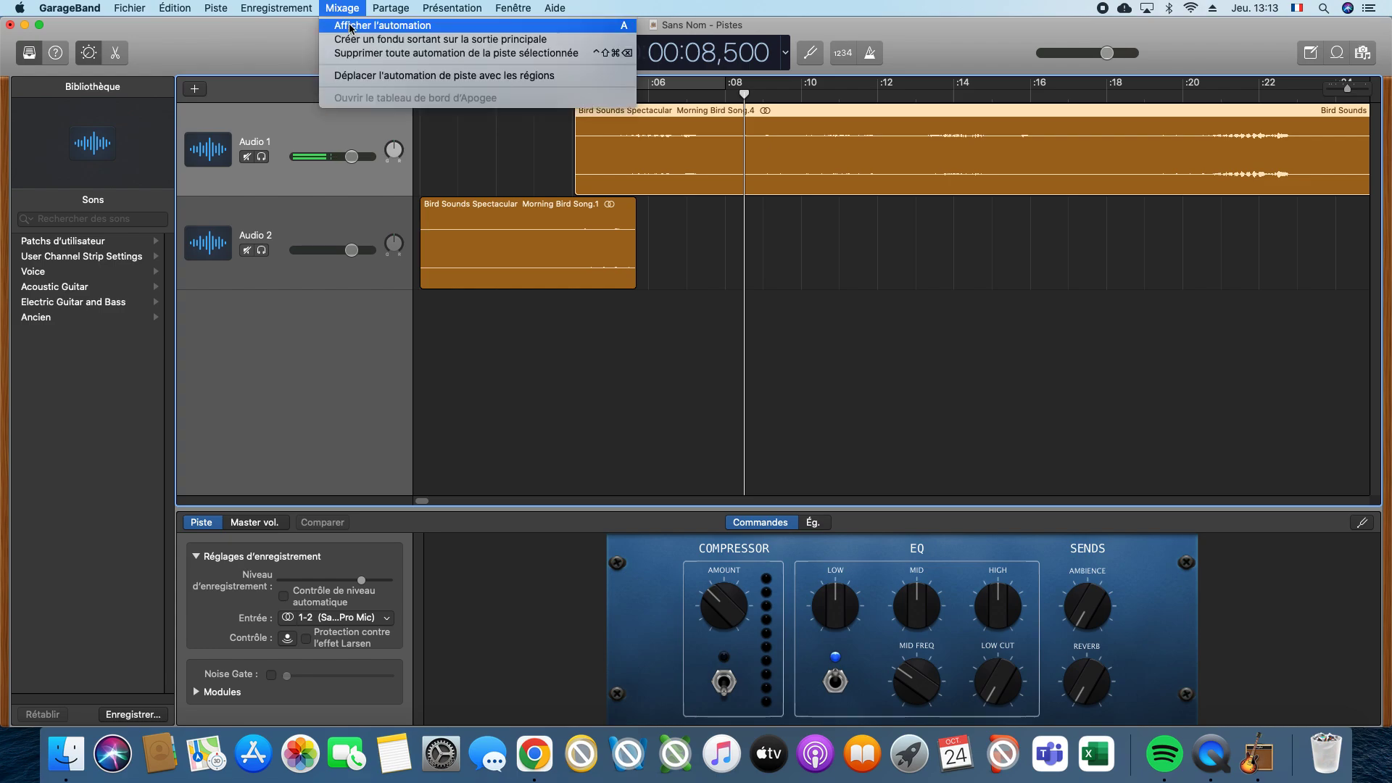
click(350, 26)
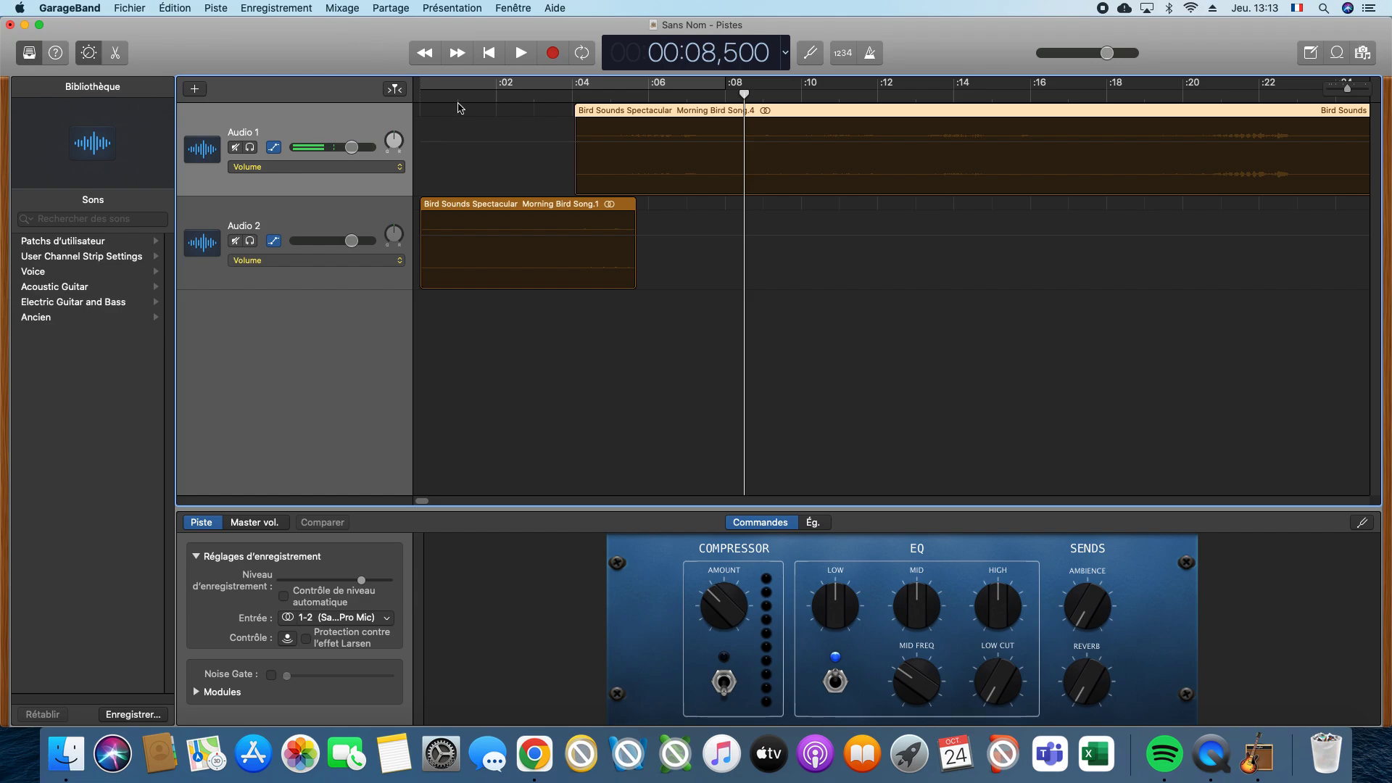
click(553, 242)
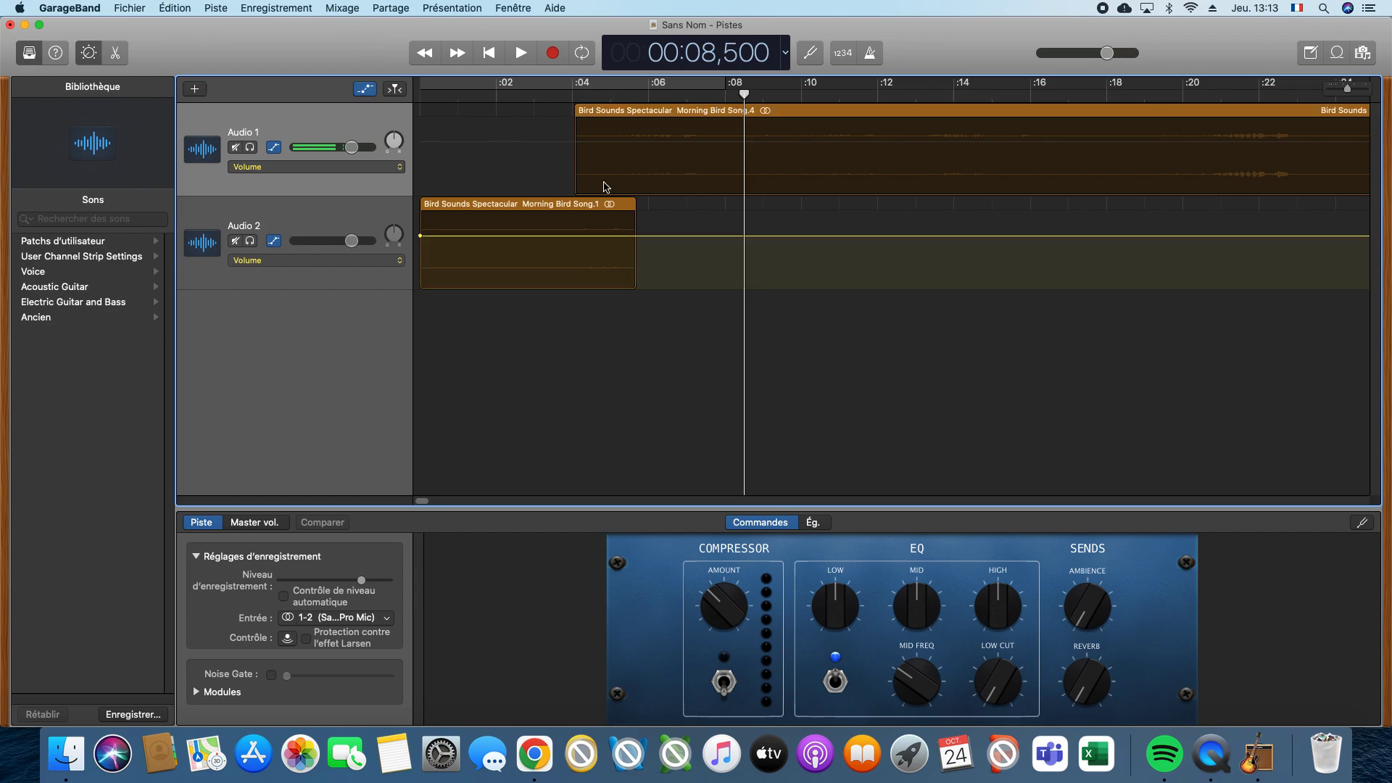
Activate the volume curve on the Audio 1 track and lower the Audio 2 volume line slightly
click(628, 147)
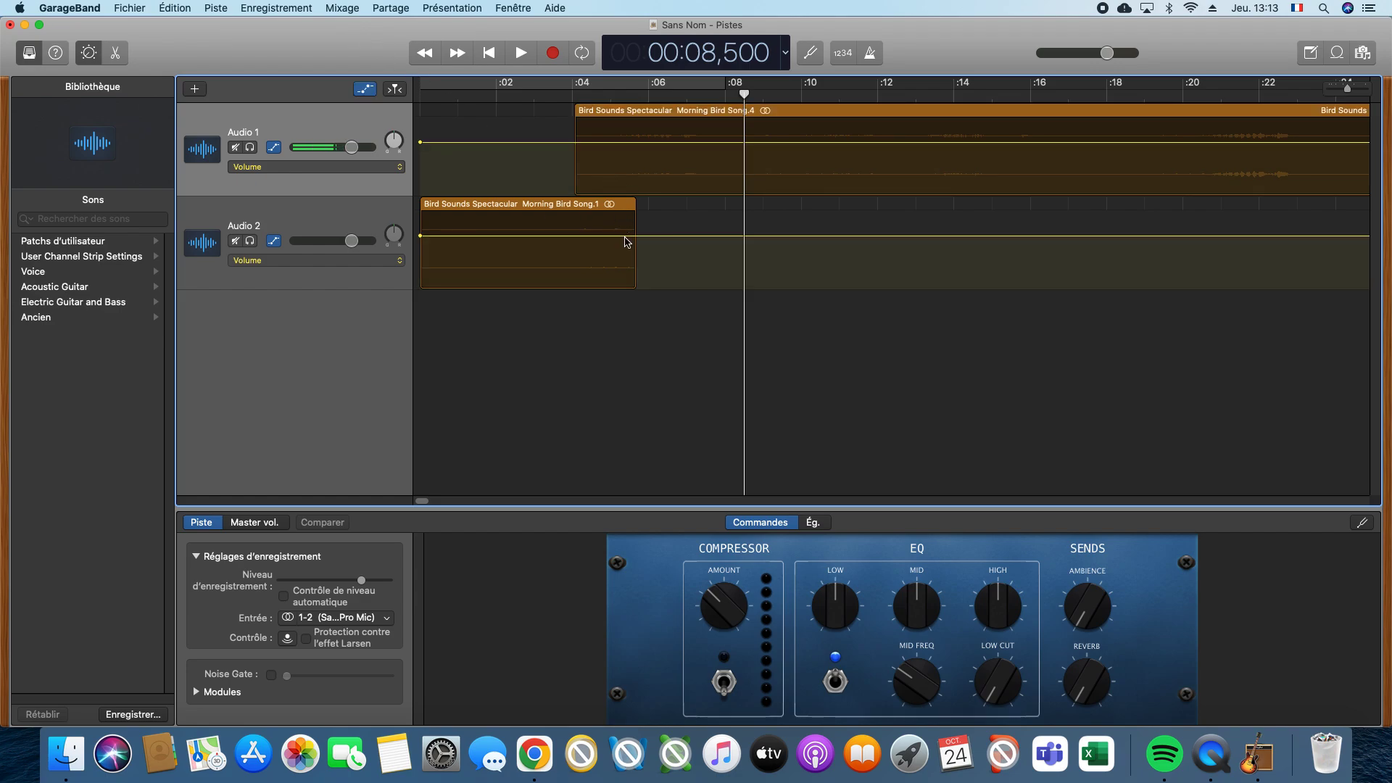
drag(616, 242, 615, 244)
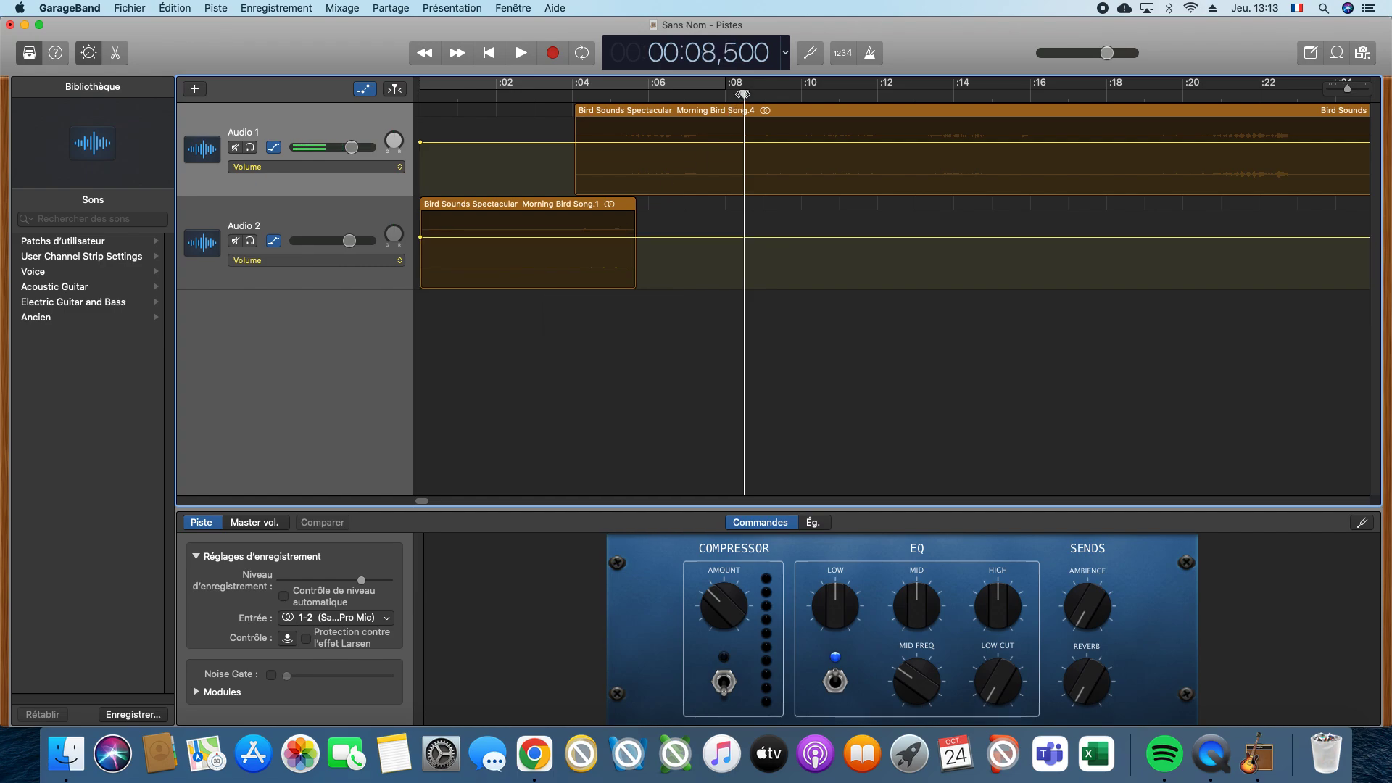
Fade out Audio 2 with volume points, starting at 4 seconds and falling to −∞ dB at about 7 seconds
drag(744, 94, 577, 99)
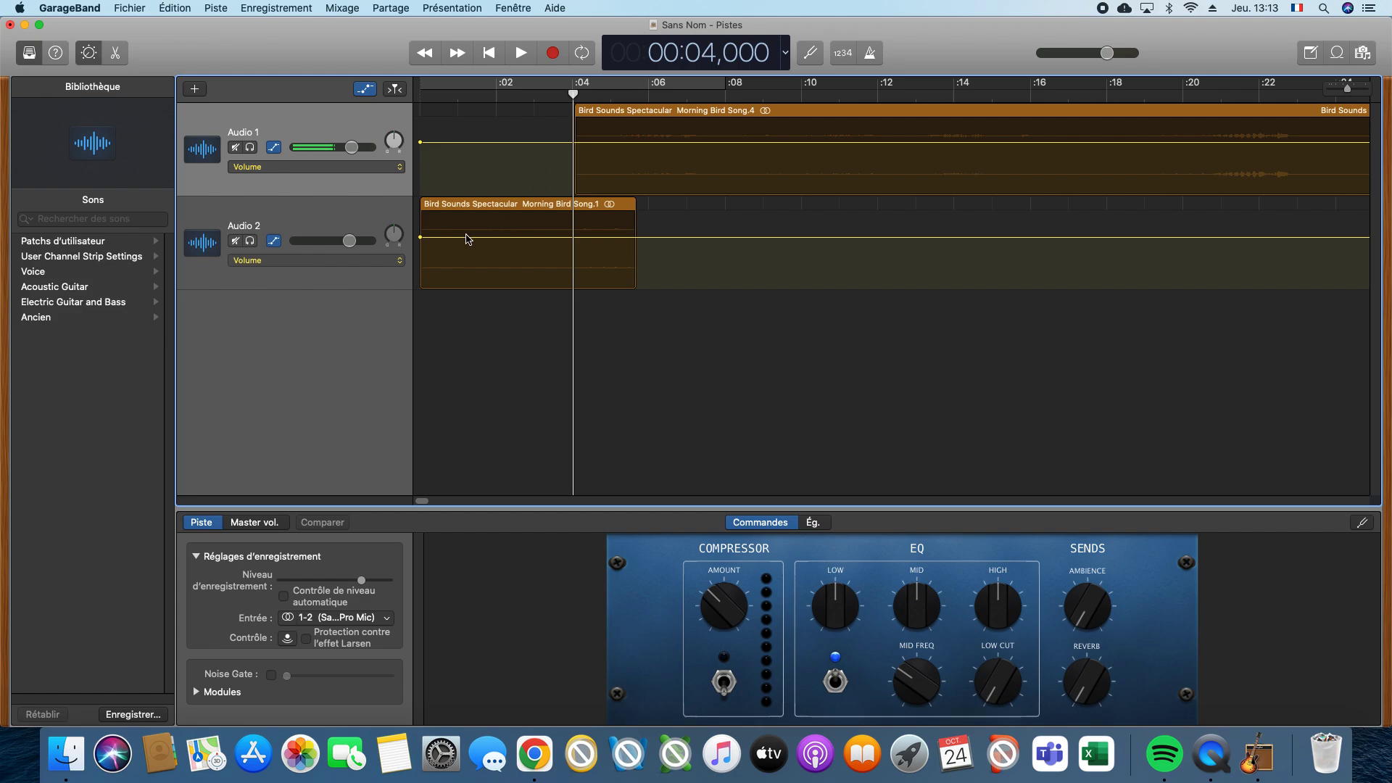
click(573, 237)
drag(688, 238, 689, 288)
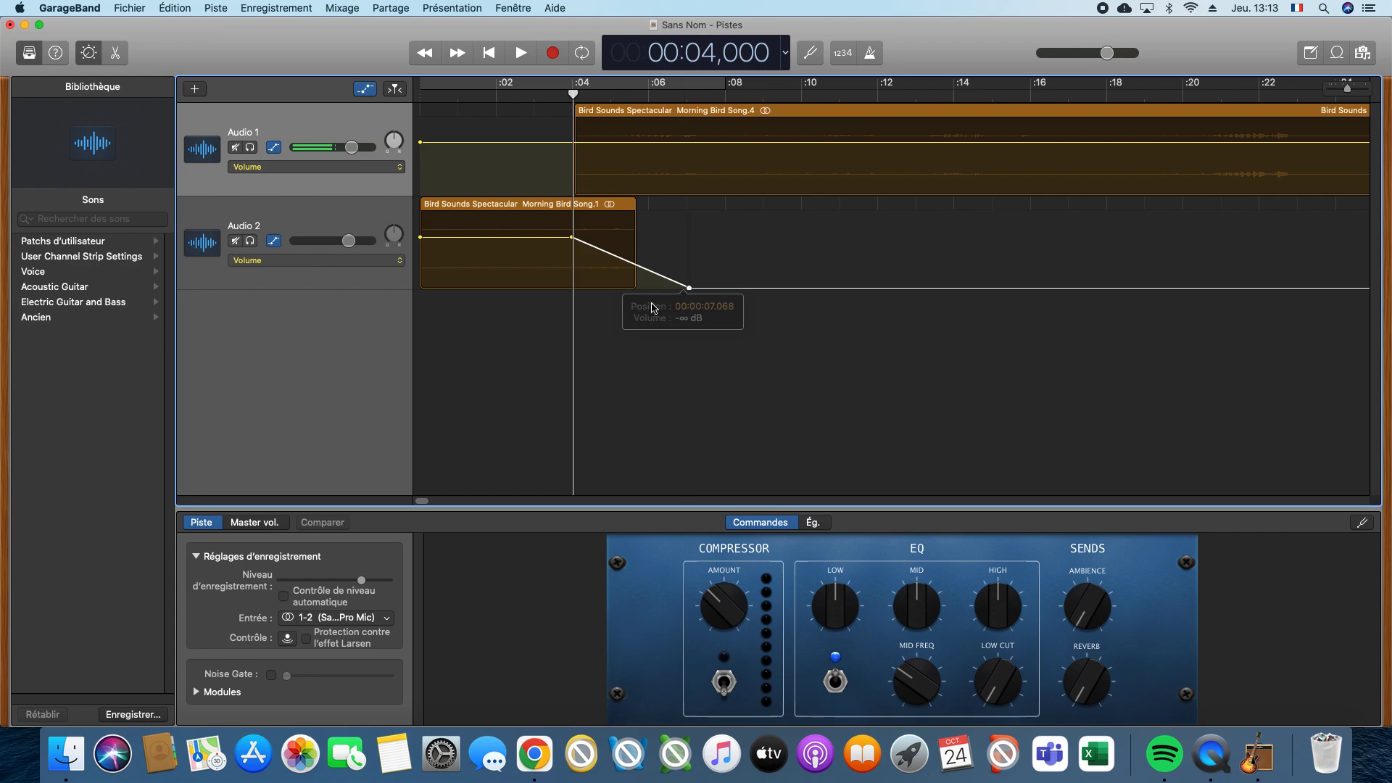
Add two volume points on Audio 1 around the start of its region and lower the first to create a short fade-in
click(567, 143)
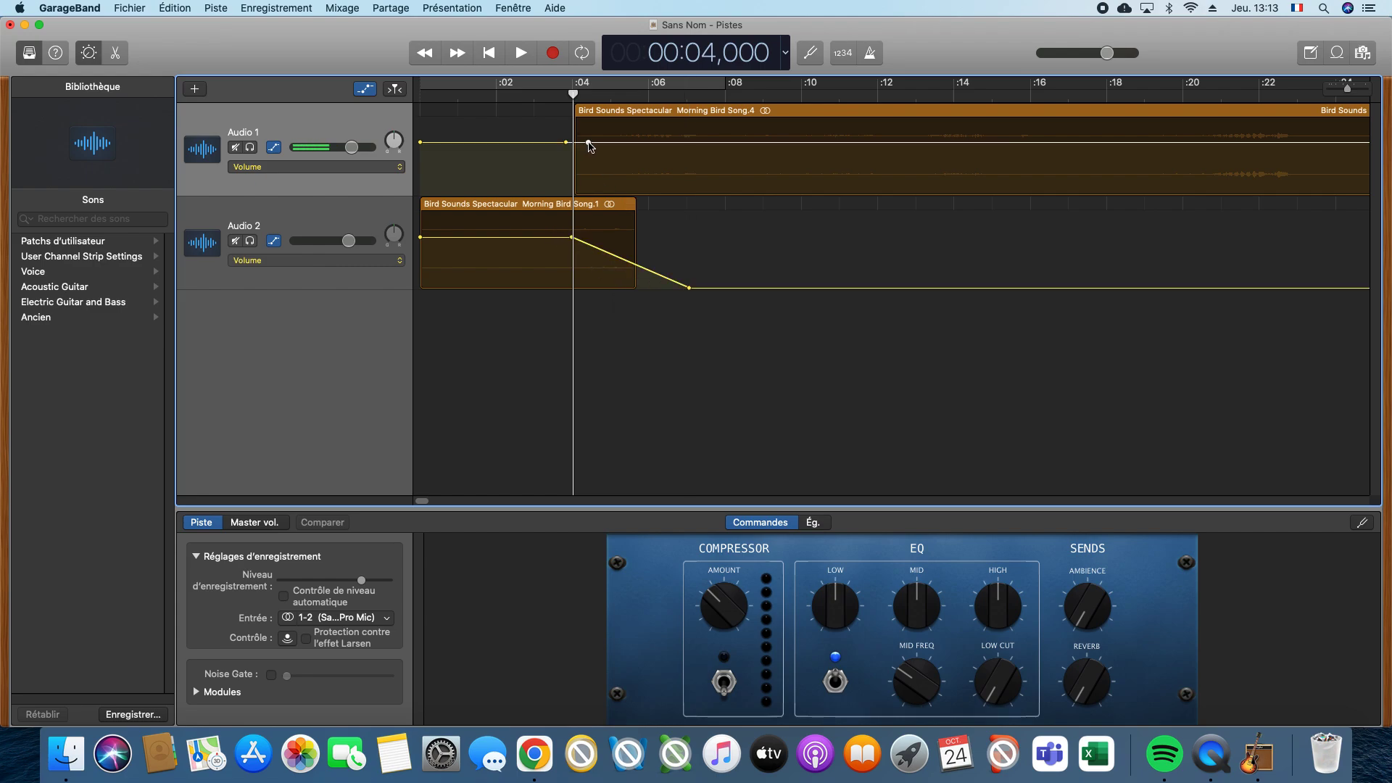
drag(565, 143, 565, 179)
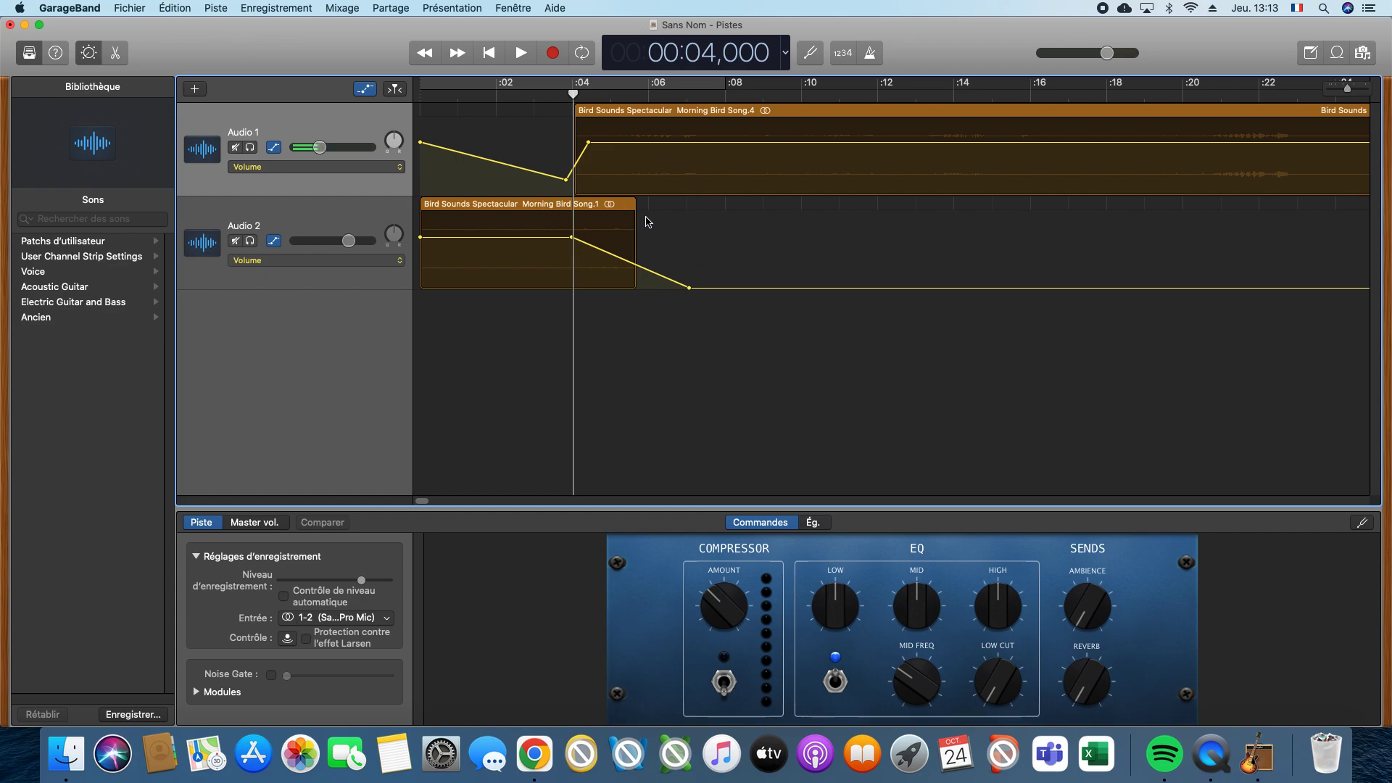
Examine the format and quality options for exporting the song to disk, and close them without exporting
click(129, 8)
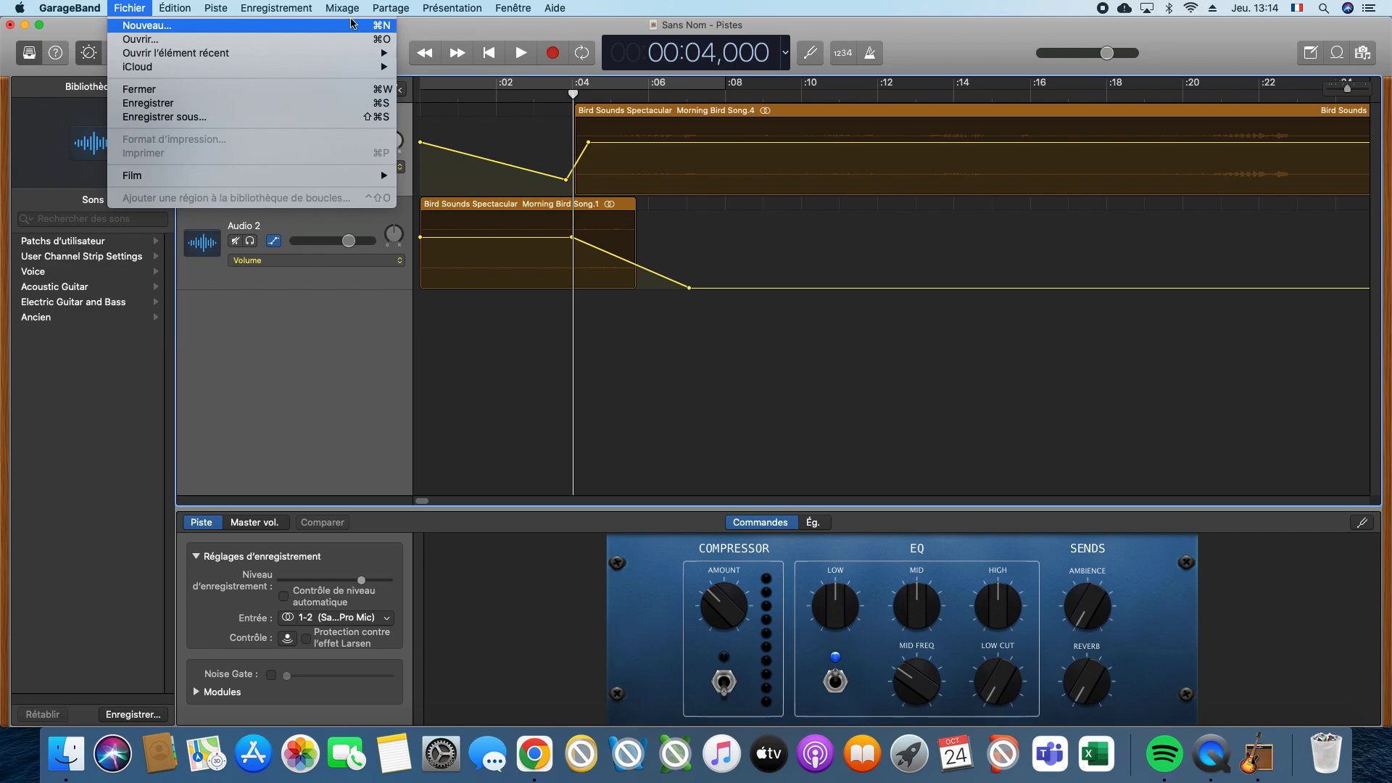
mouse_move(386, 9)
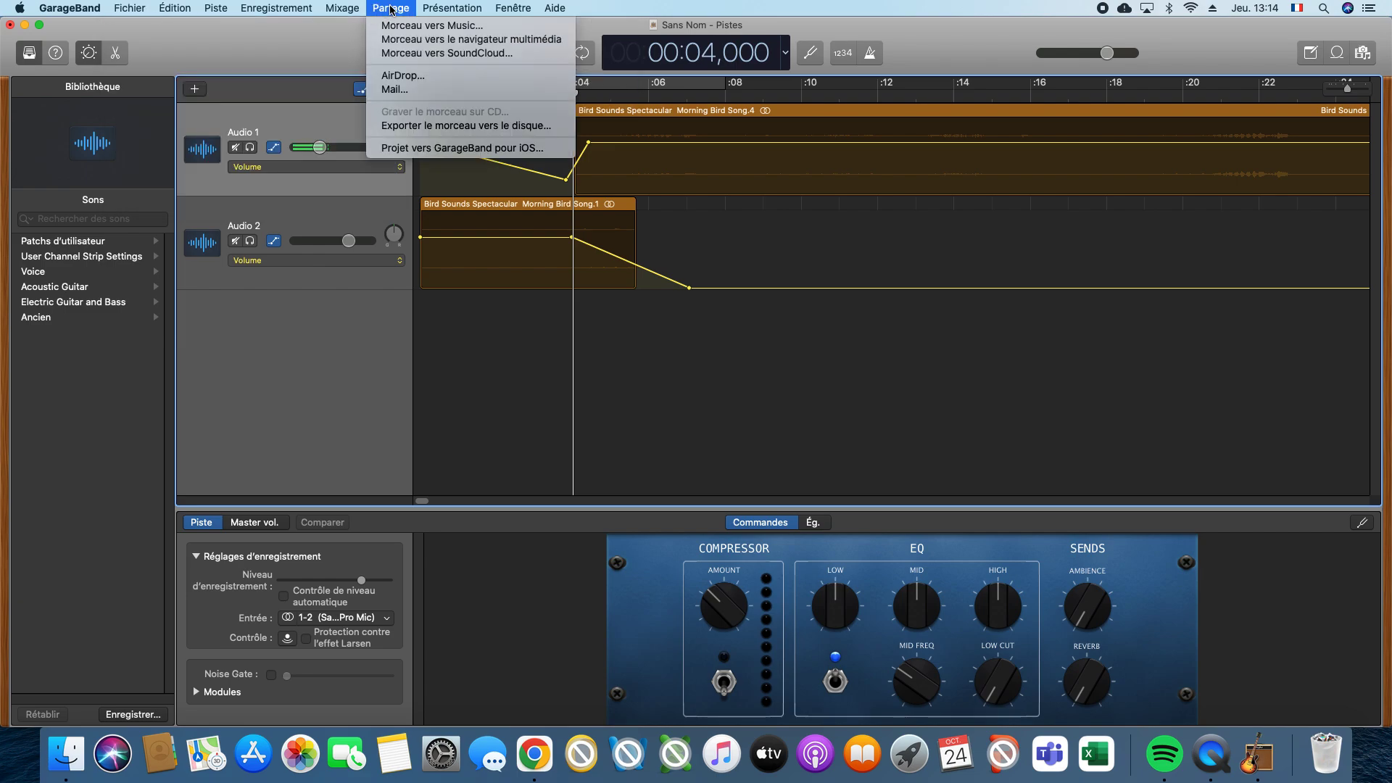
click(430, 129)
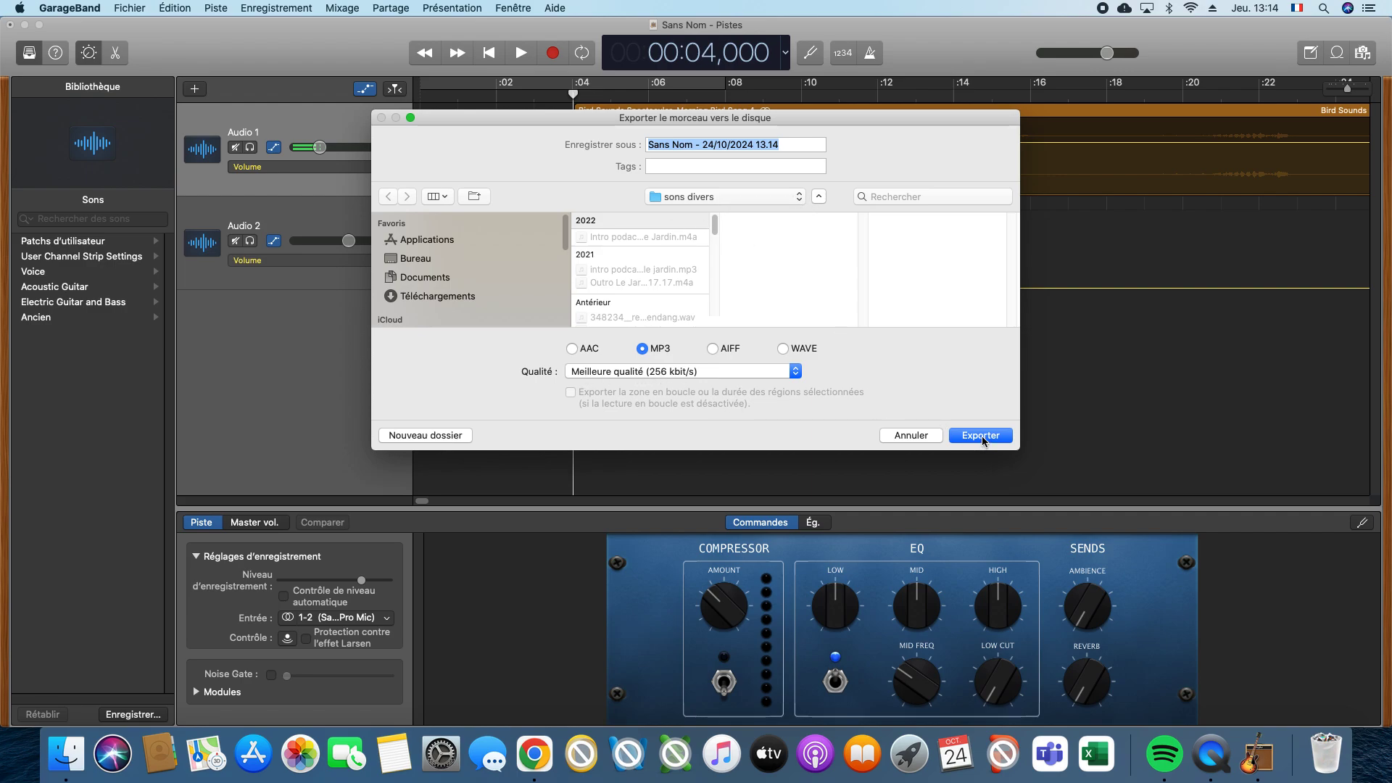
click(910, 435)
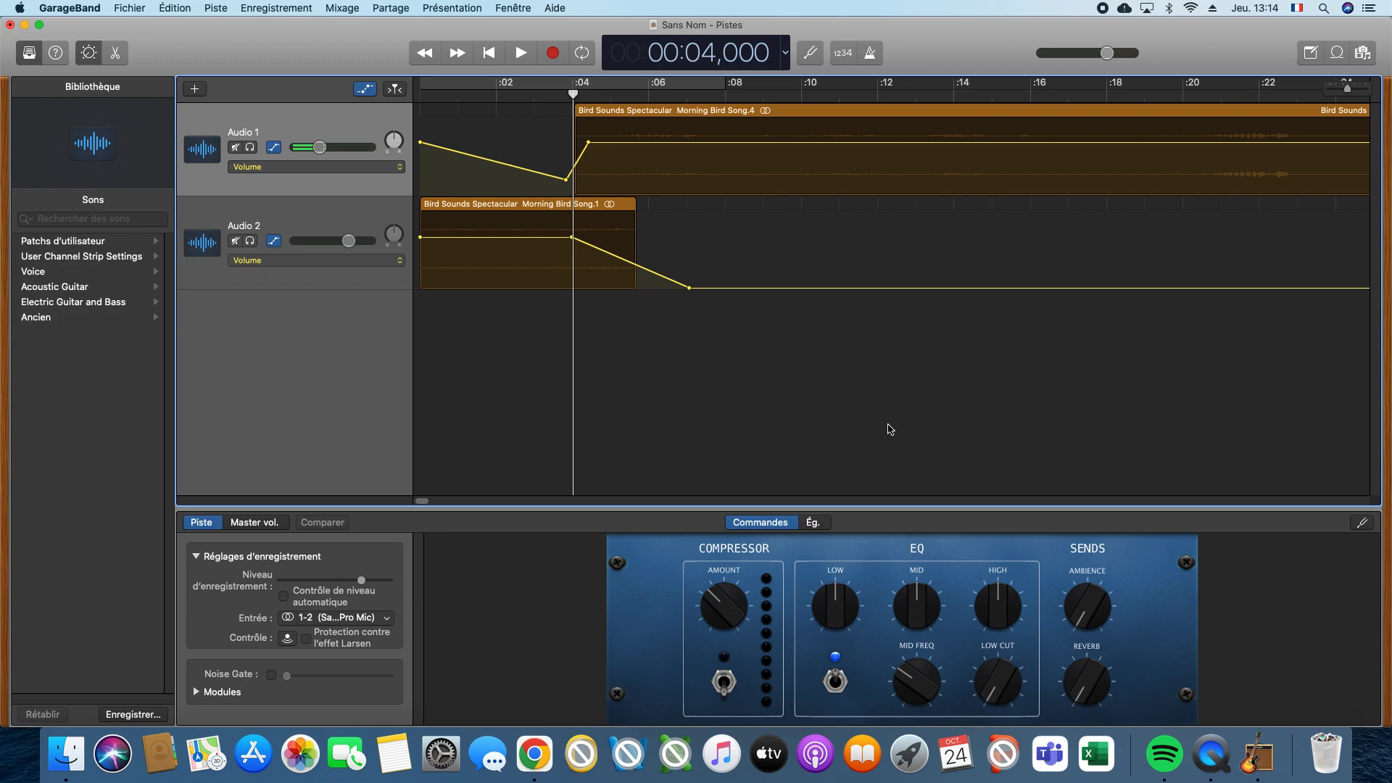